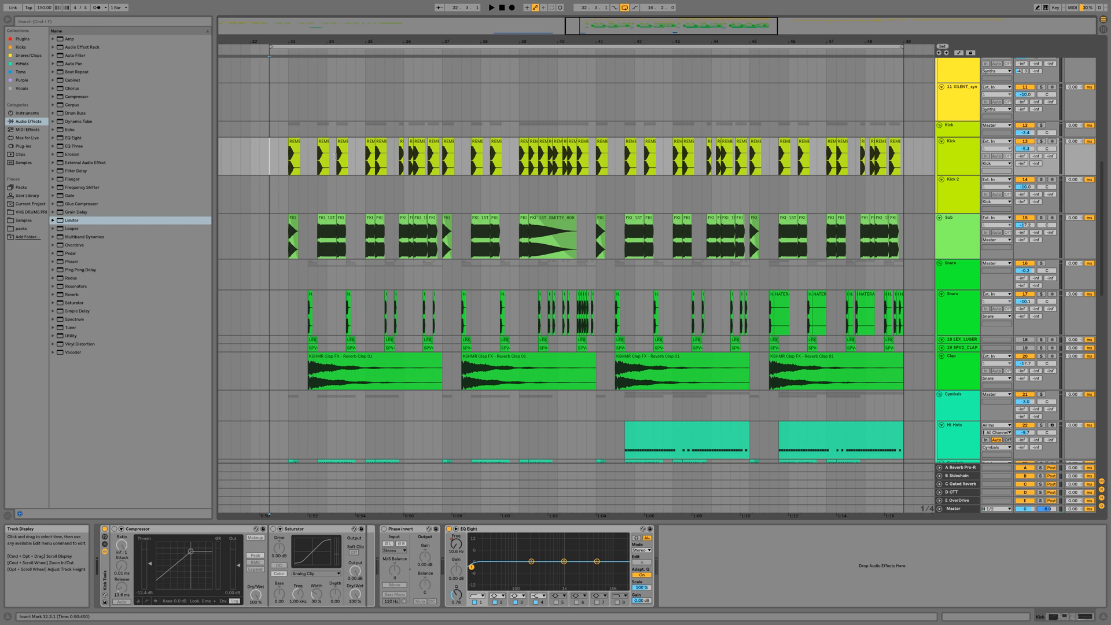
Play back the full drop arrangement to review the drums and bass in context.
left_click(295, 149)
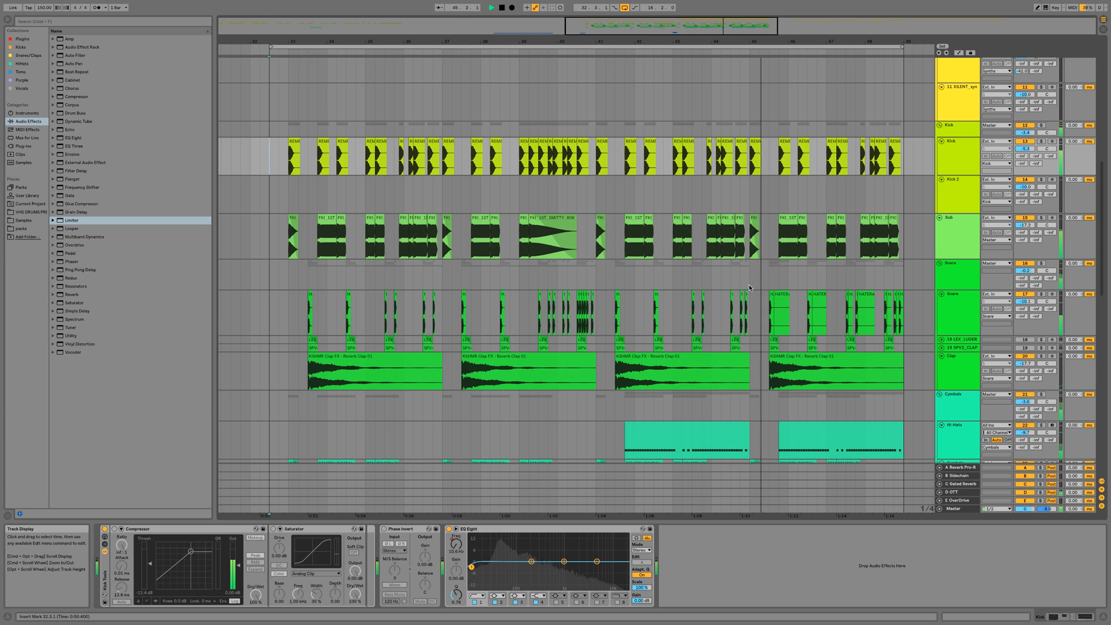
scroll(750, 284, "right", 2)
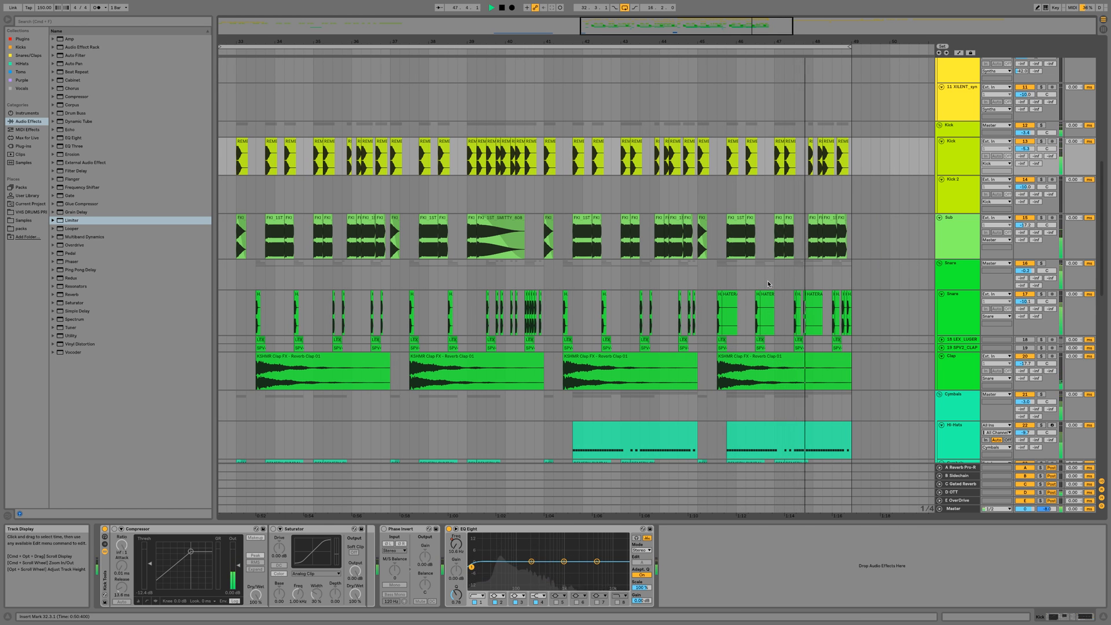
key("space")
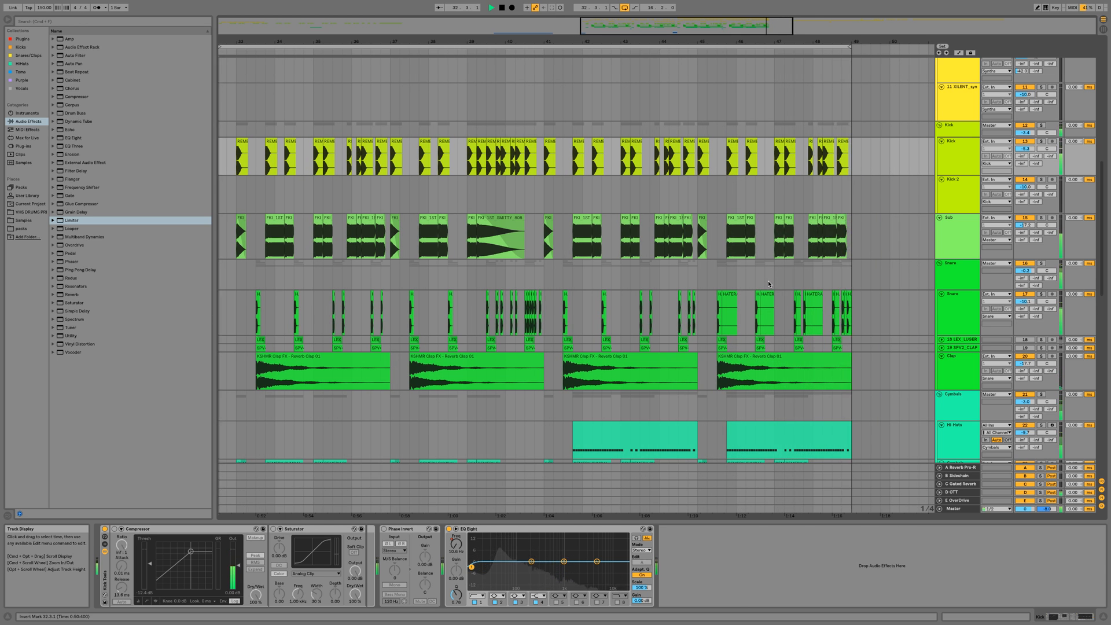
scroll(611, 295, "left", 2)
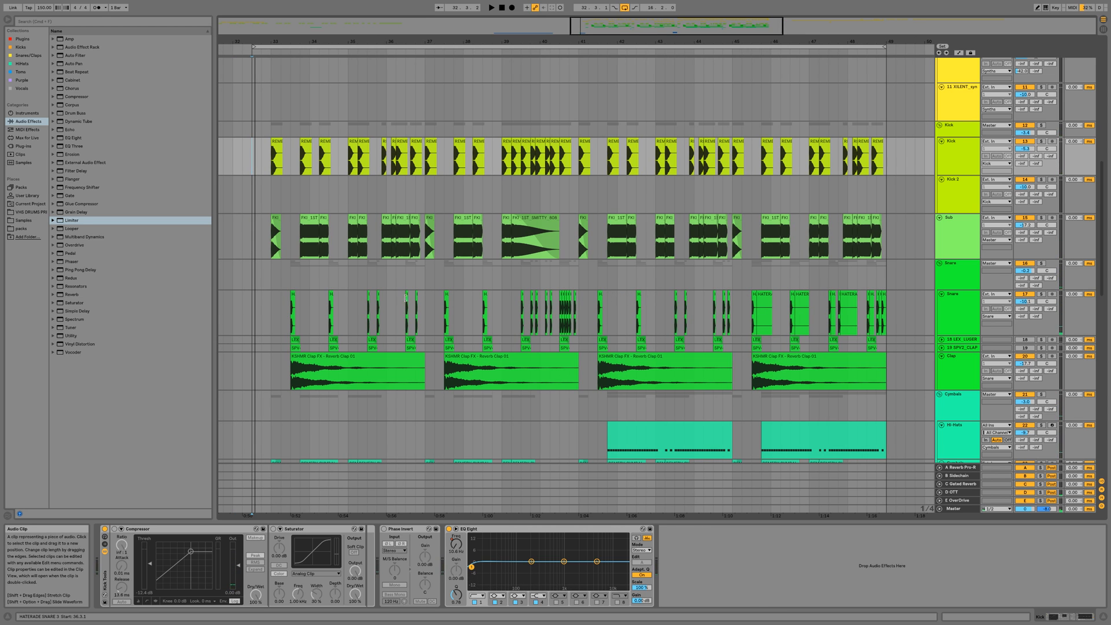
Solo the Snare group, play it back, and select the Snare track's first clip to view its device chain.
scroll(666, 306, "right", 1)
scroll(665, 306, "up", 1)
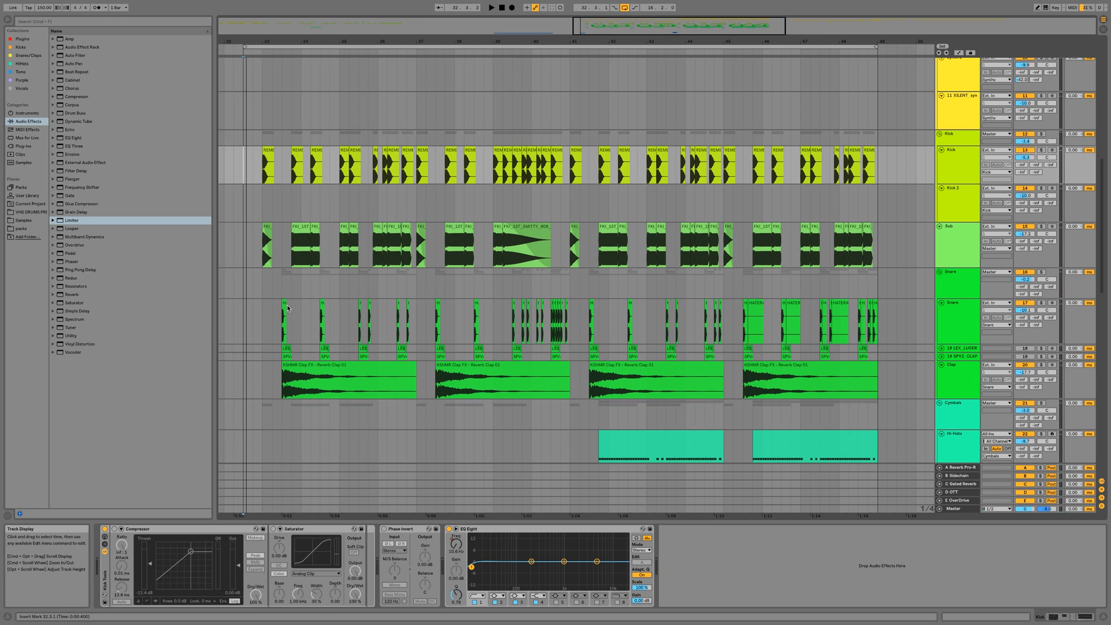
left_click(1040, 303)
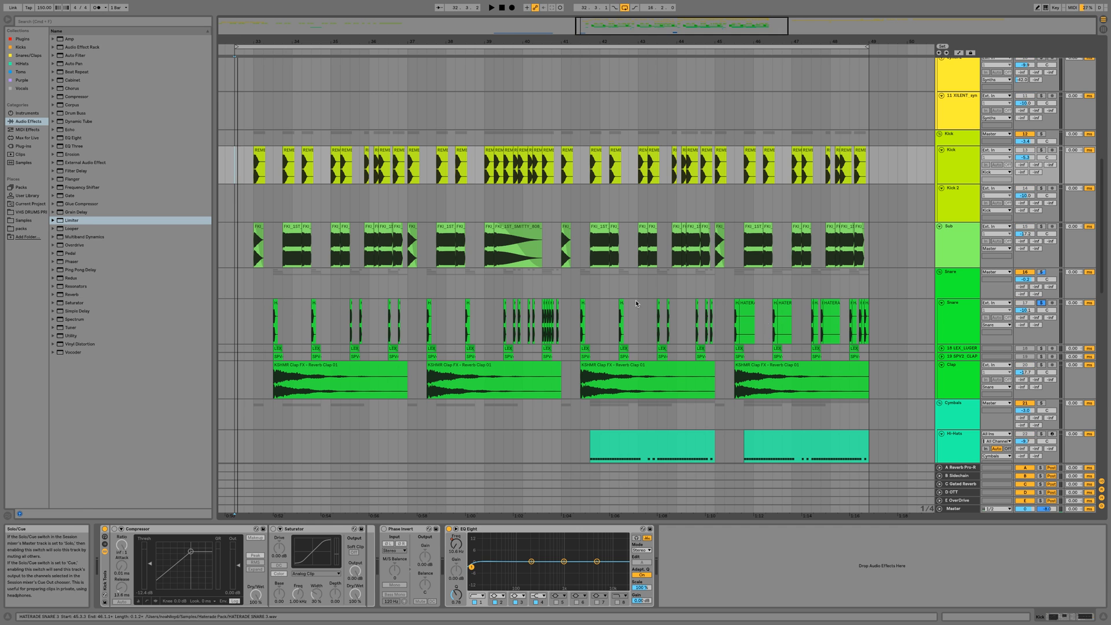
key("space")
left_click(275, 311)
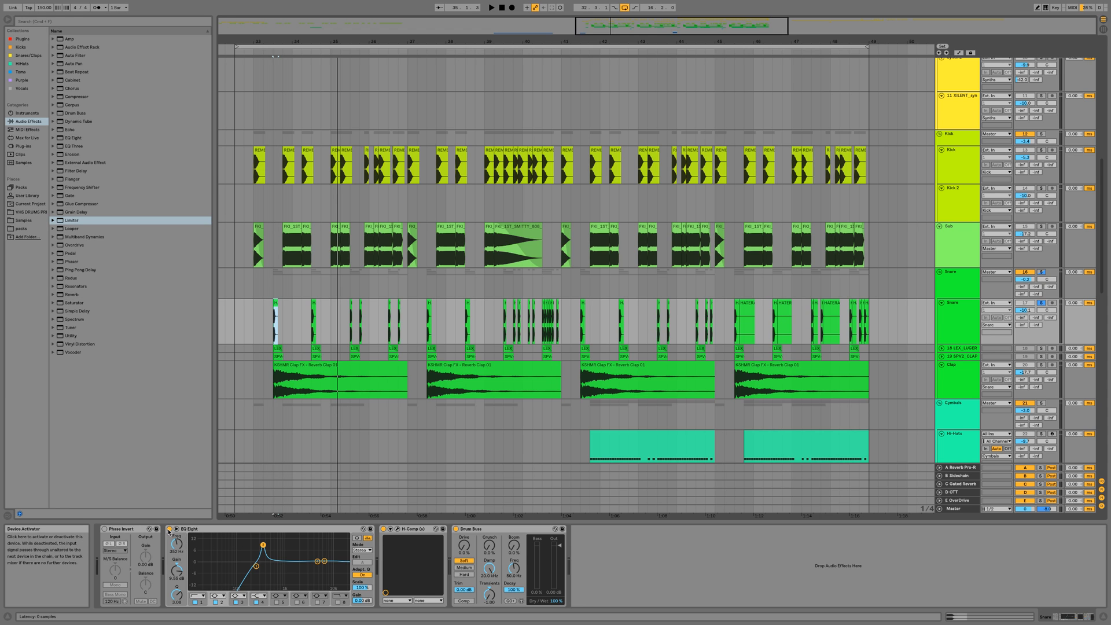
Audition the first snare hit with the Snare track's EQ Eight bypassed and re-enabled.
left_click(169, 528)
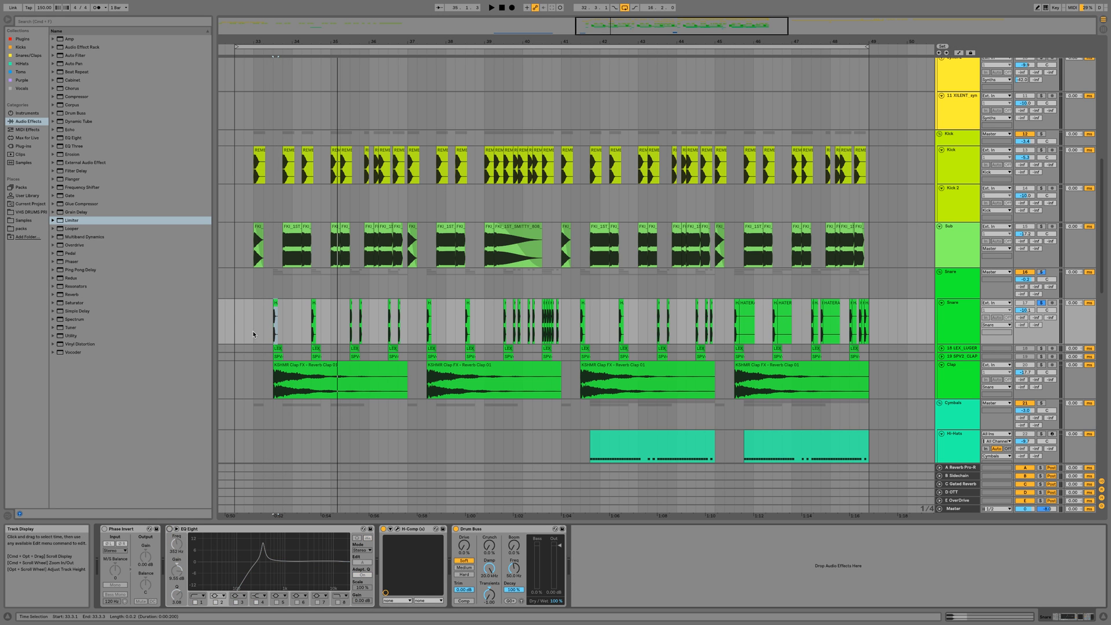
left_click(266, 325)
key("space")
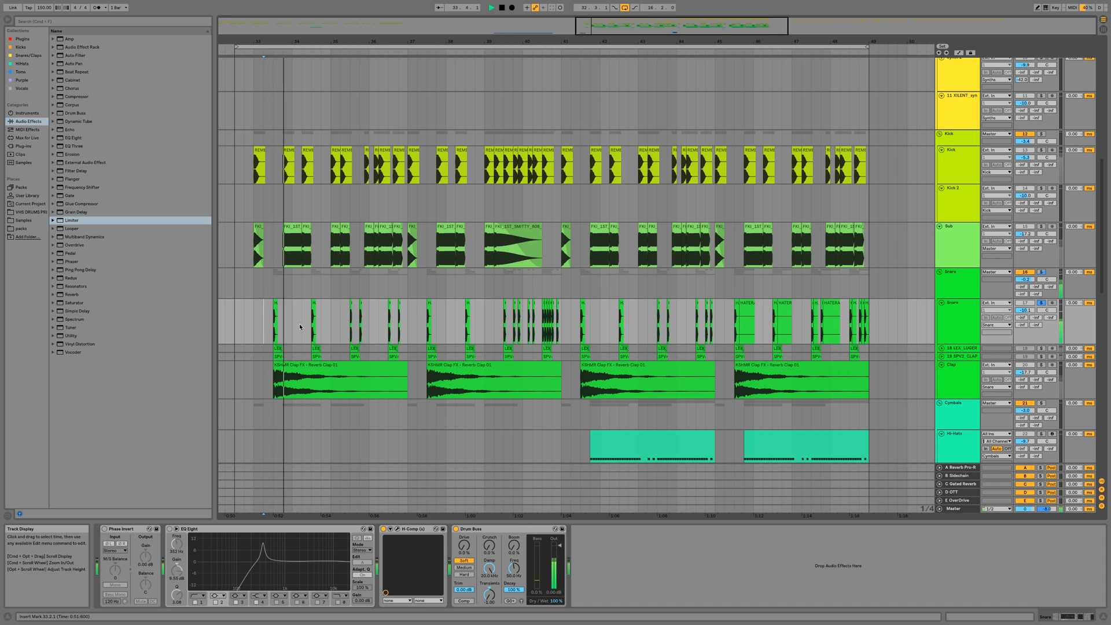
left_click(169, 529)
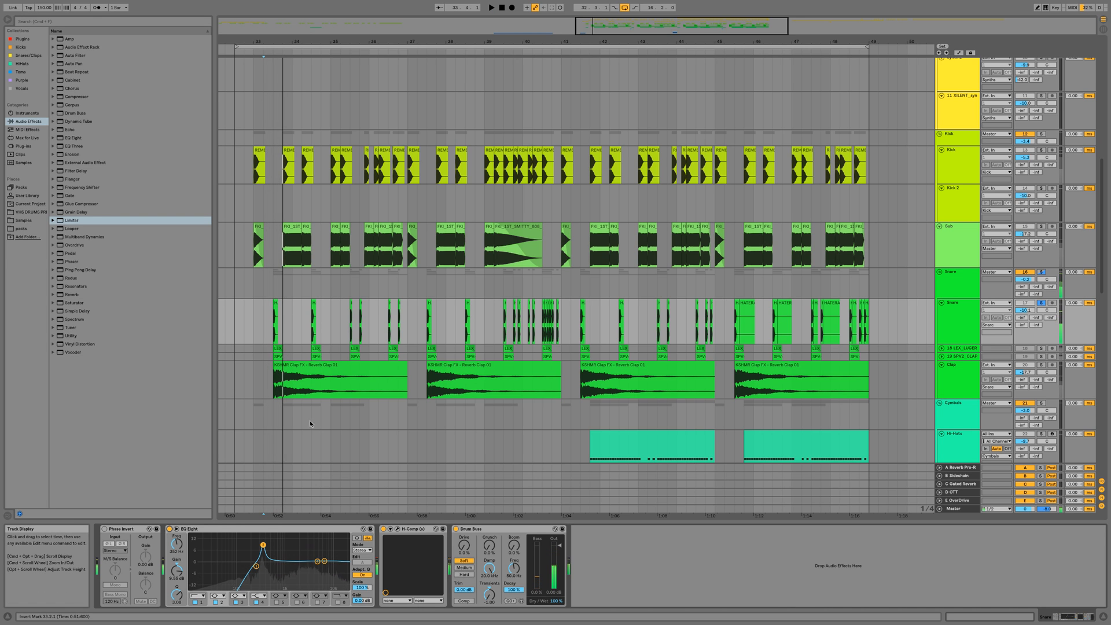
key("space")
key("space")
key("space")
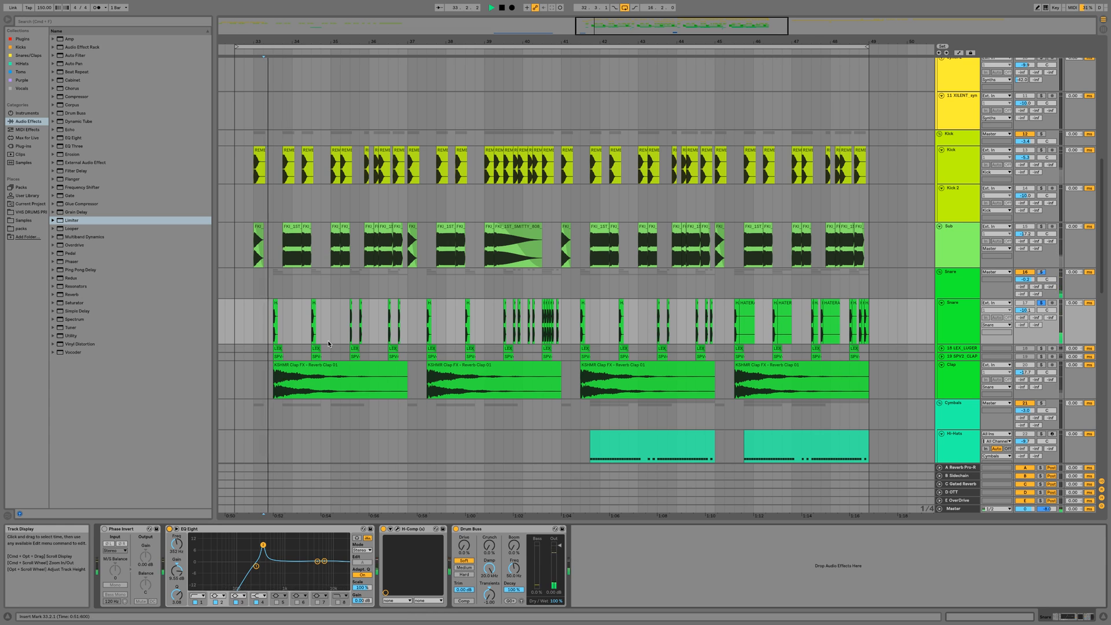
key("space")
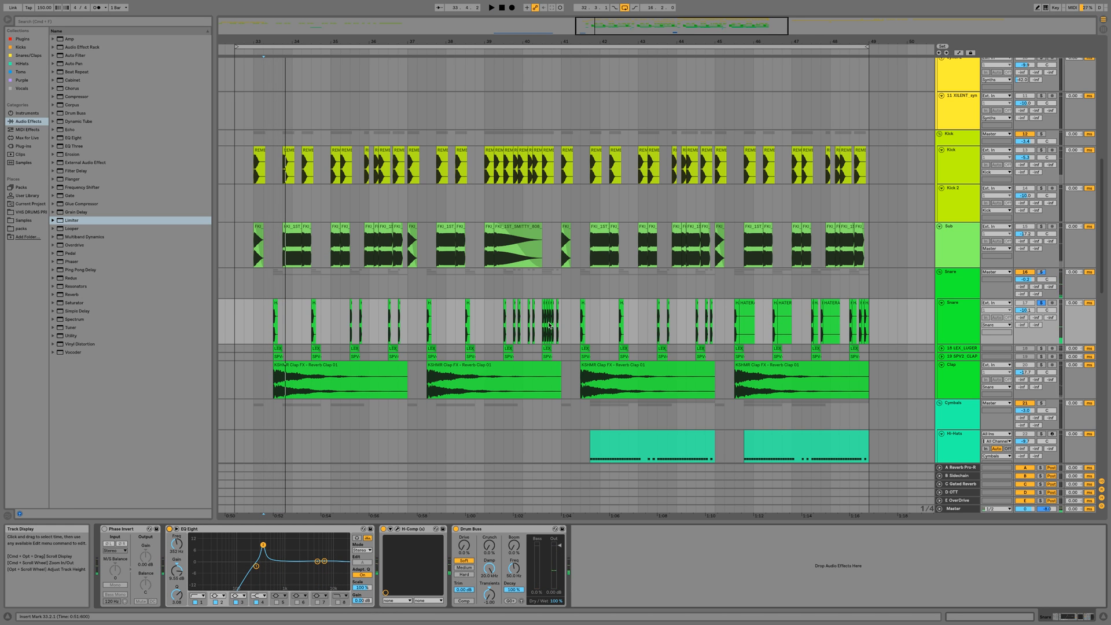
Unfold the LEX_LUGER snare layer track and play the first hit with the snare layers combined.
left_click(941, 347)
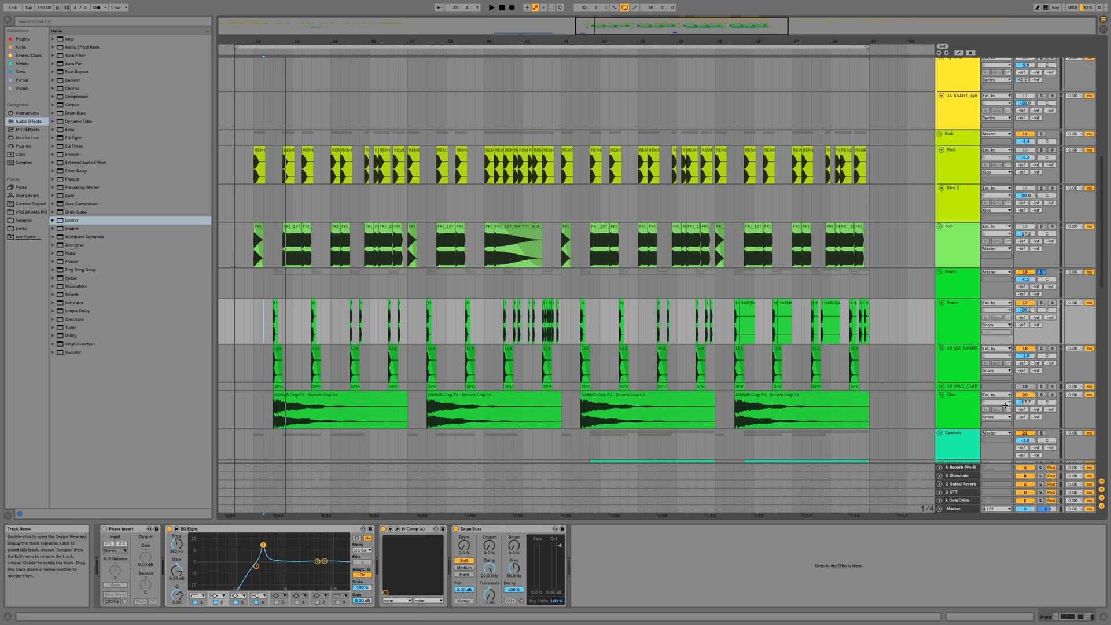
key("space")
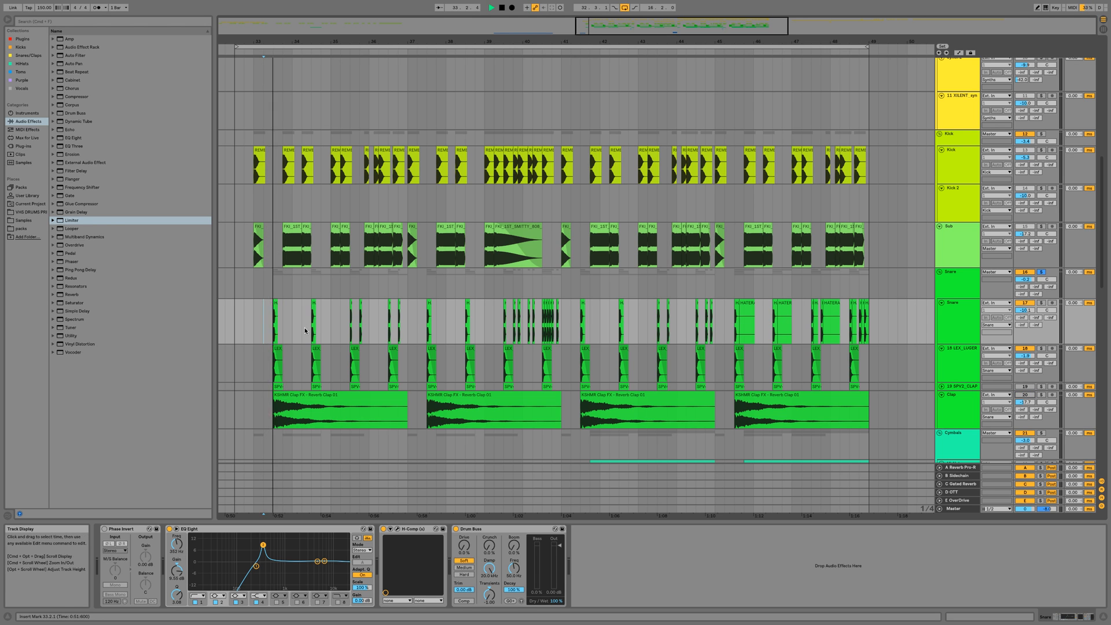
key("space")
key("space")
key("space")
key("space")
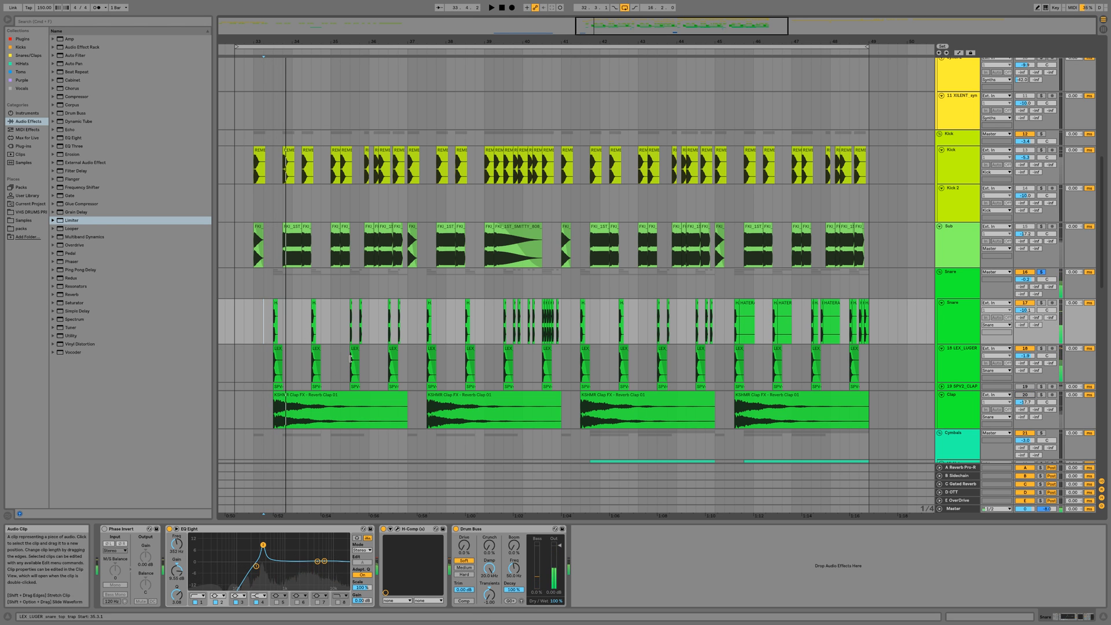
Play the layered snares through the first bars and from the snare fill at 39.3.1.
scroll(338, 359, "left", 1)
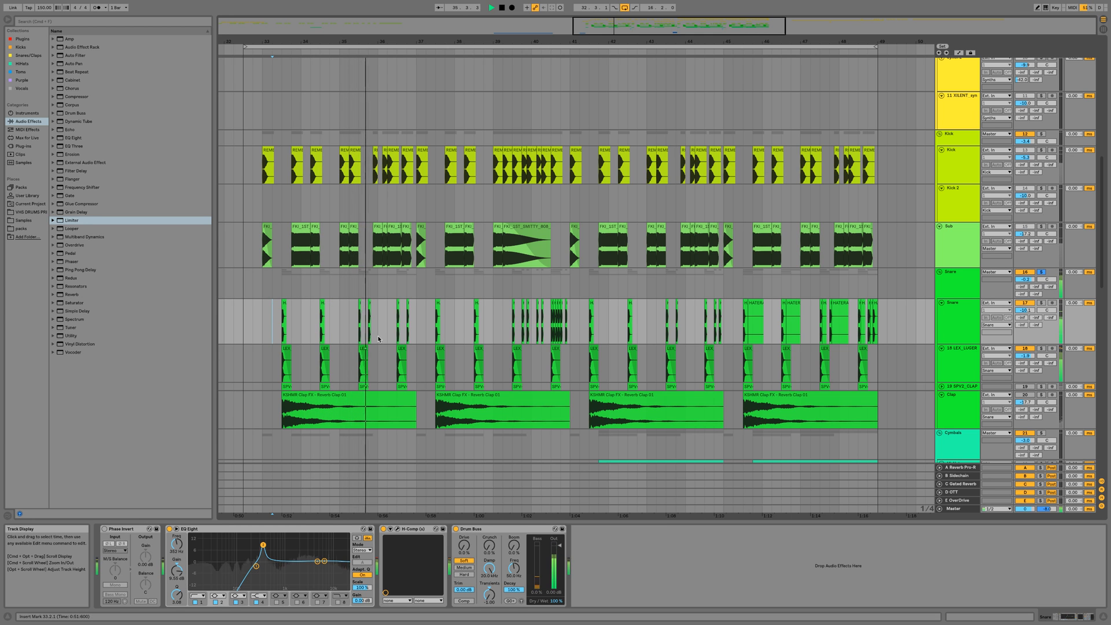
key("space")
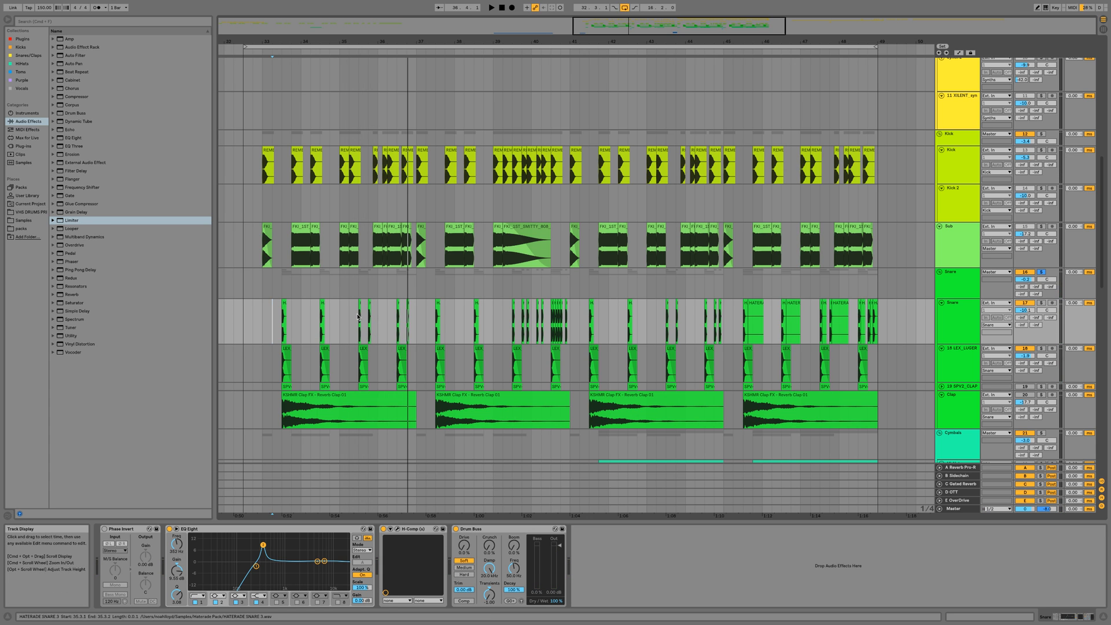
left_click(512, 321)
key("space")
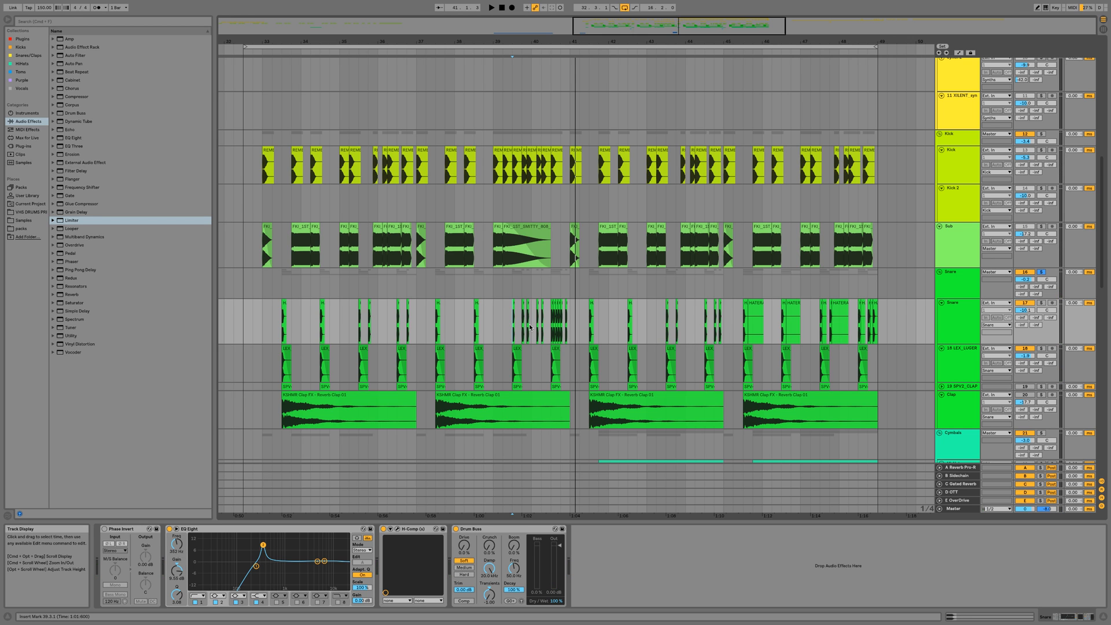
Select the LEX_LUGER track to view its EQ Eight and replay the layered snares from 39.3.1.
left_click(951, 358)
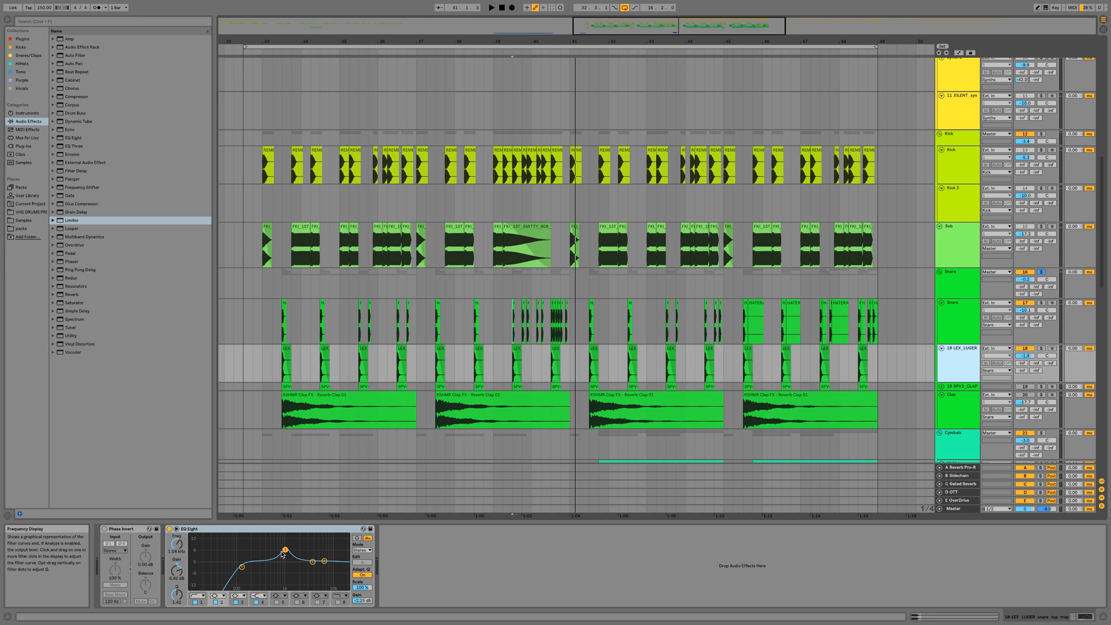
key("space")
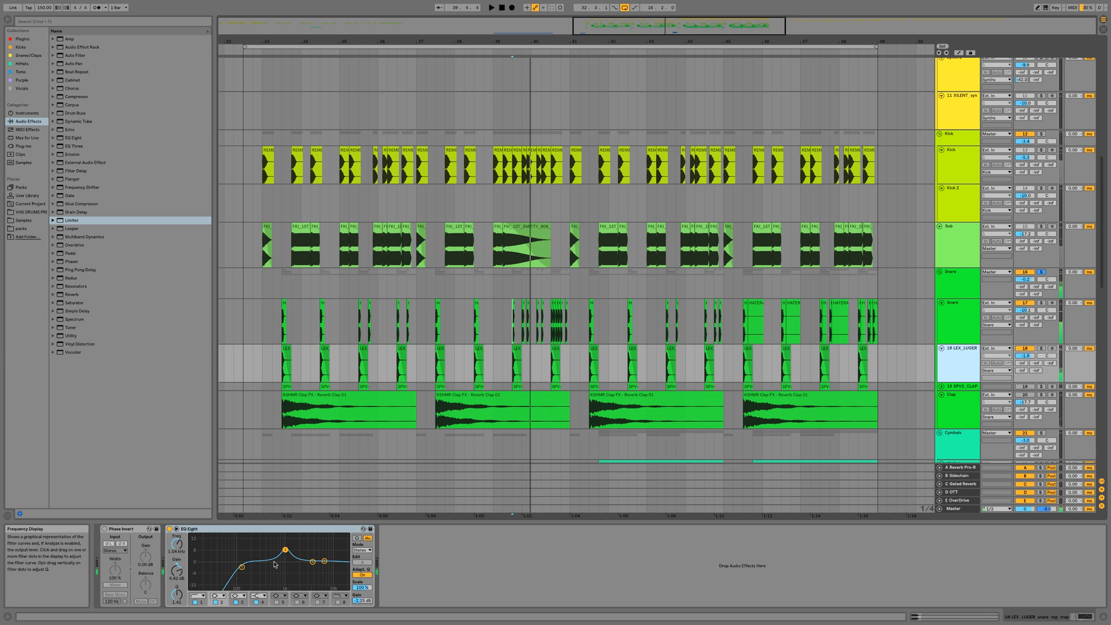
key("space")
key("space")
key("space")
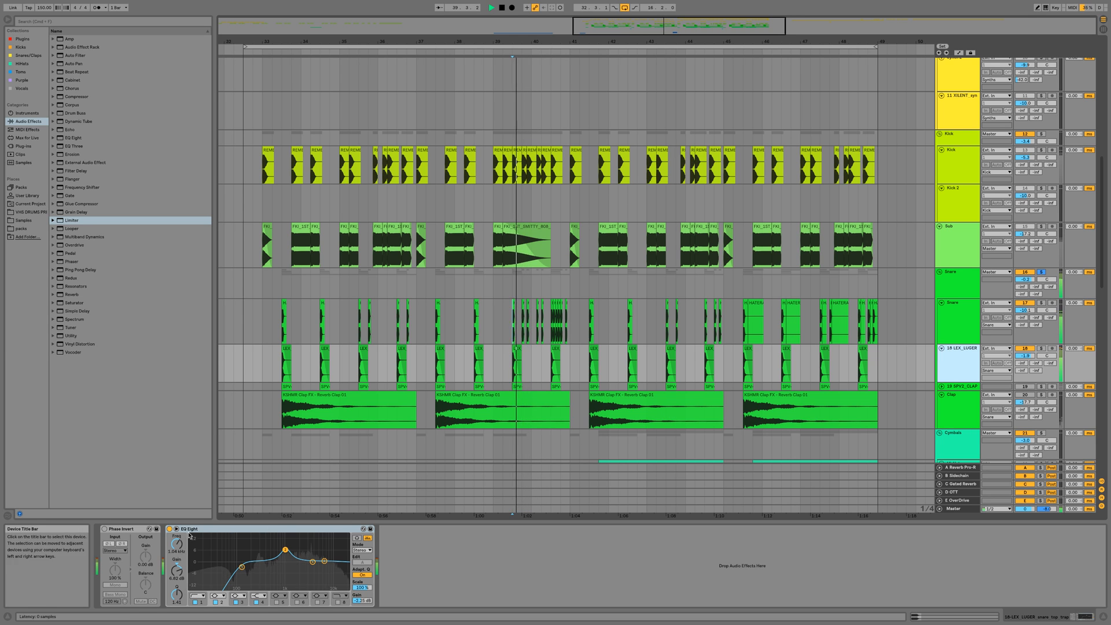
key("space")
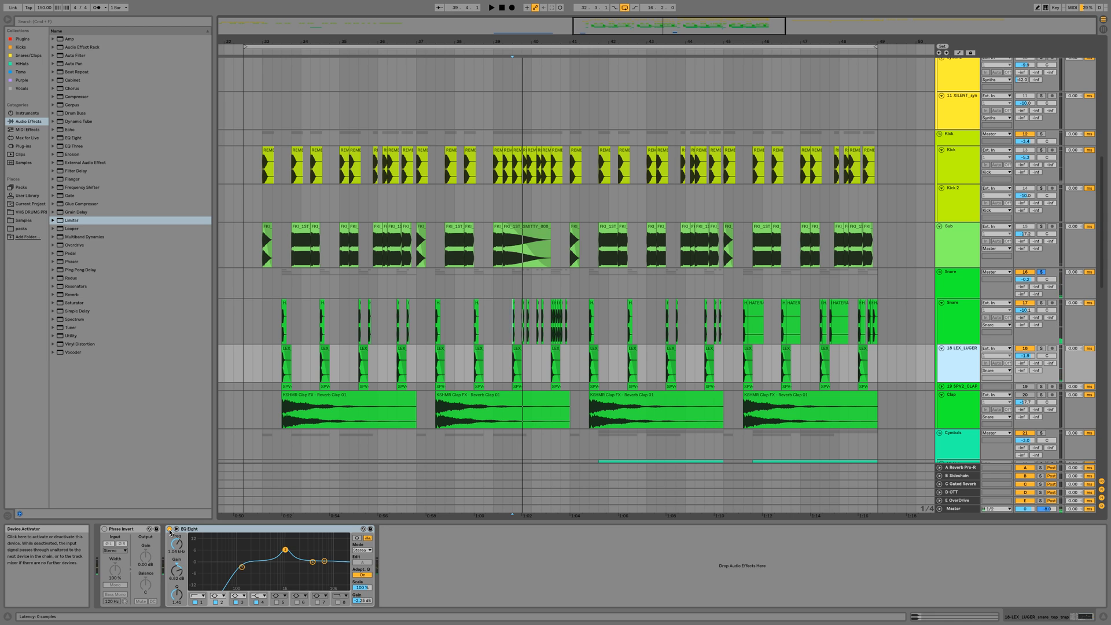
Solo the LEX_LUGER track and compare its sound with its EQ Eight bypassed and re-enabled, including the first hit.
left_click(170, 529)
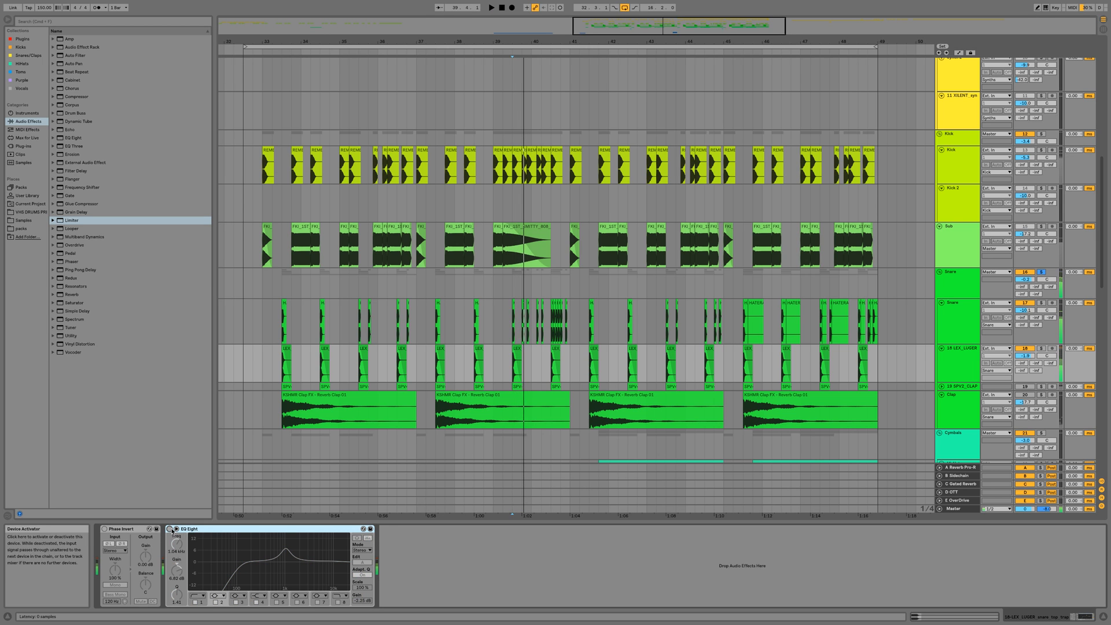
key("space")
key("space")
left_click(1040, 348)
key("space")
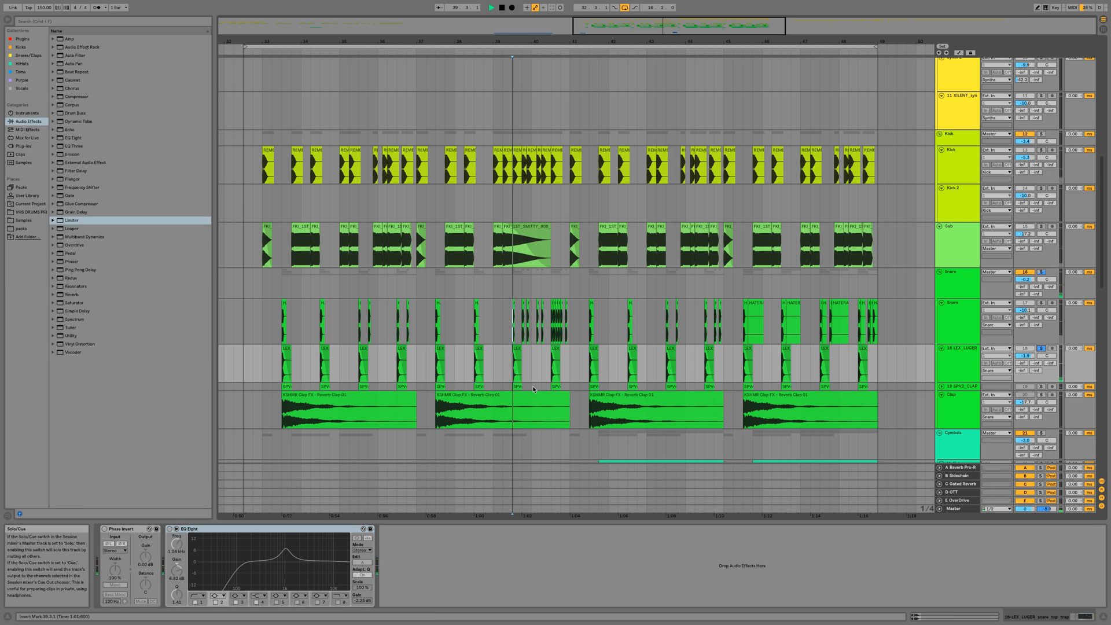
left_click(169, 529)
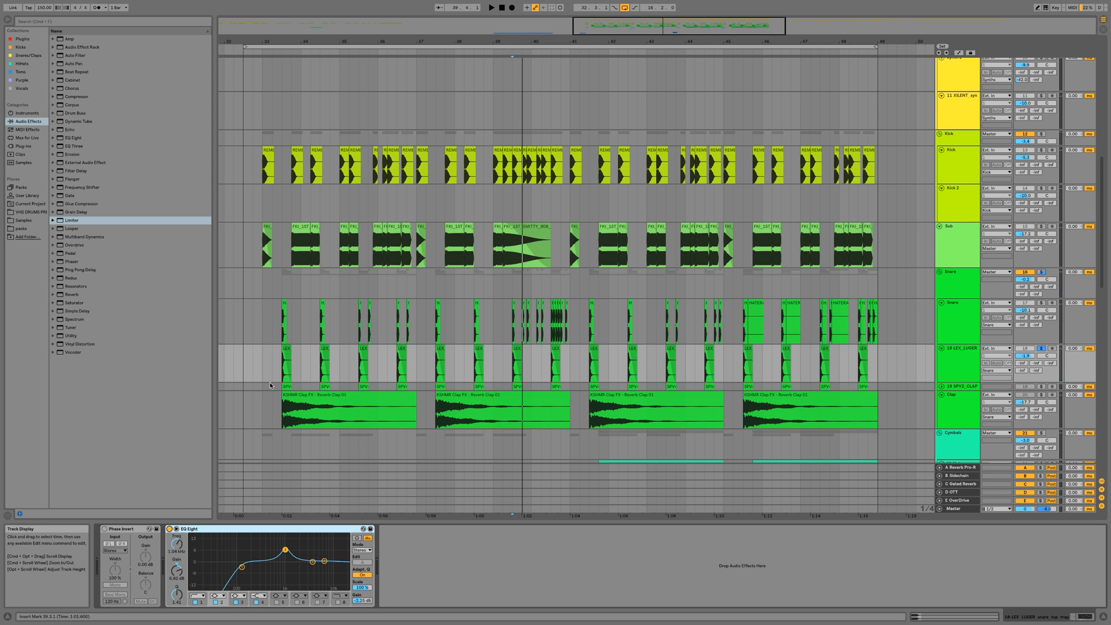
left_click(277, 365)
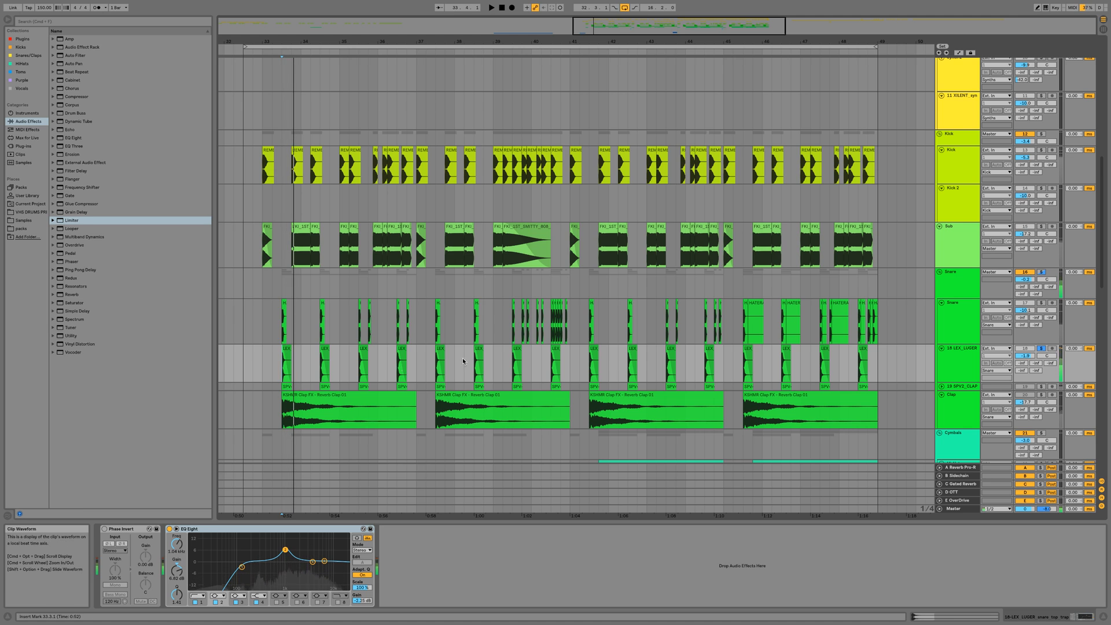
Unfold the SPV2_CLAP track, solo it, and audition its first clap hit.
left_click(1042, 274)
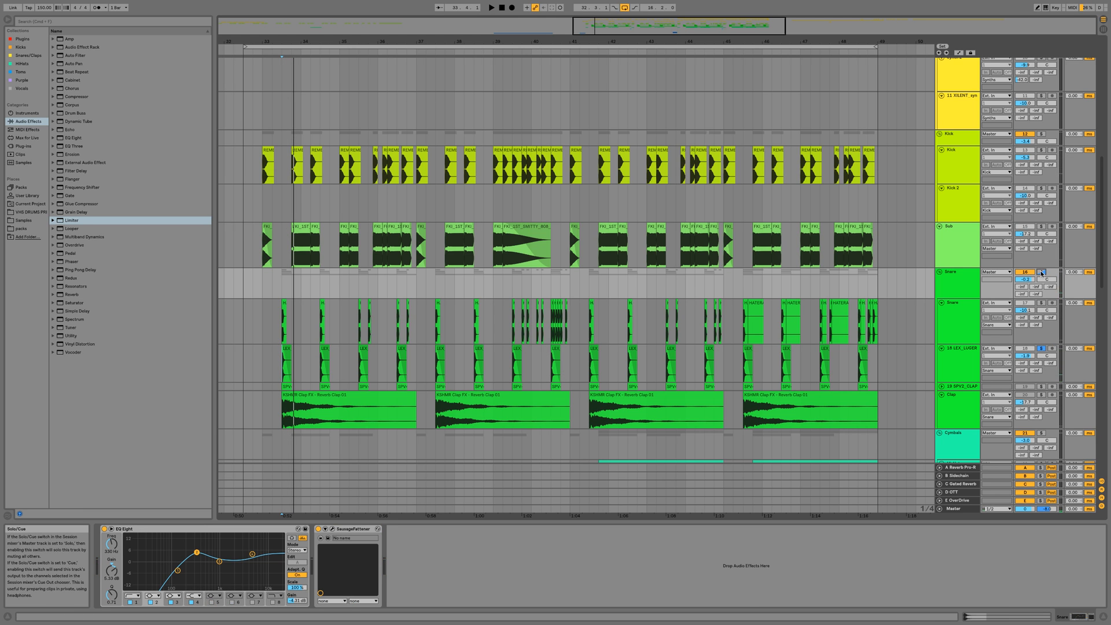
left_click(949, 386)
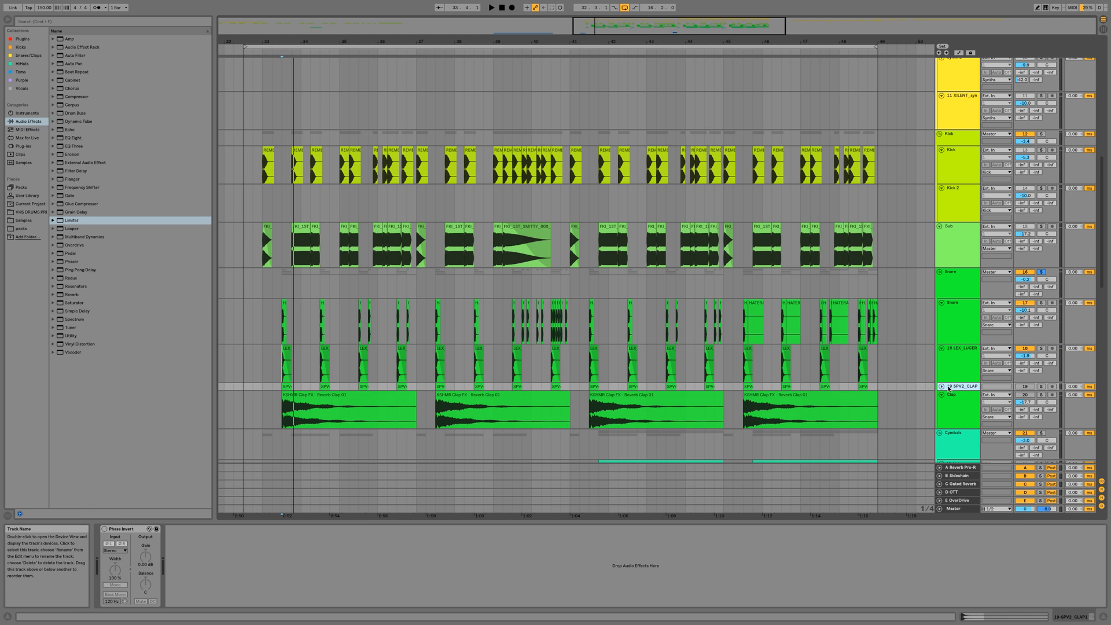
left_click(941, 386)
left_click(1040, 386)
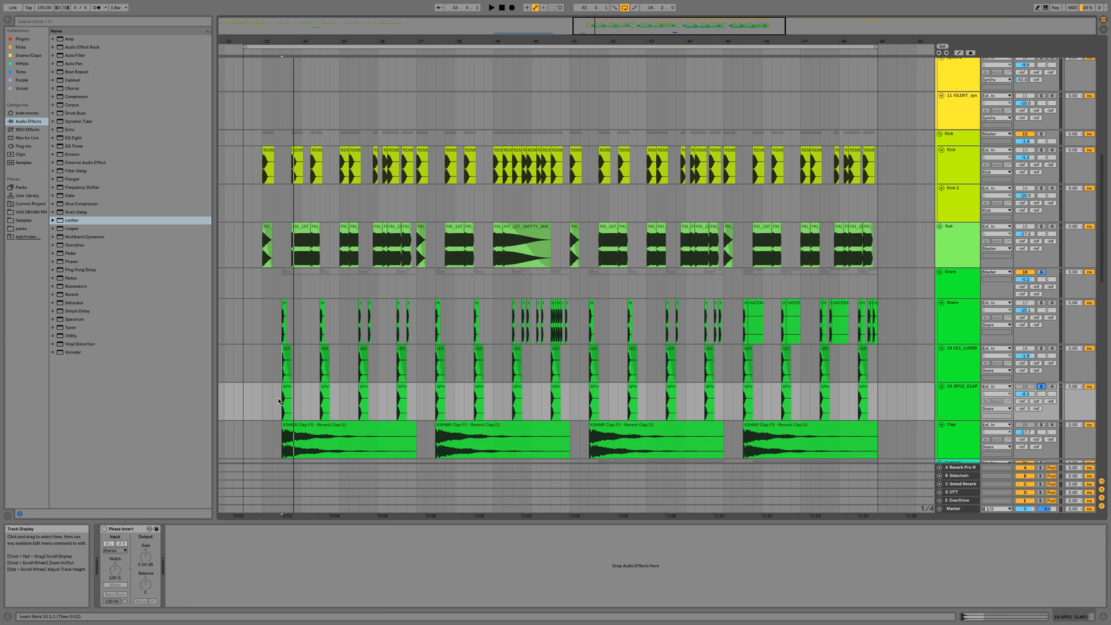
key("space")
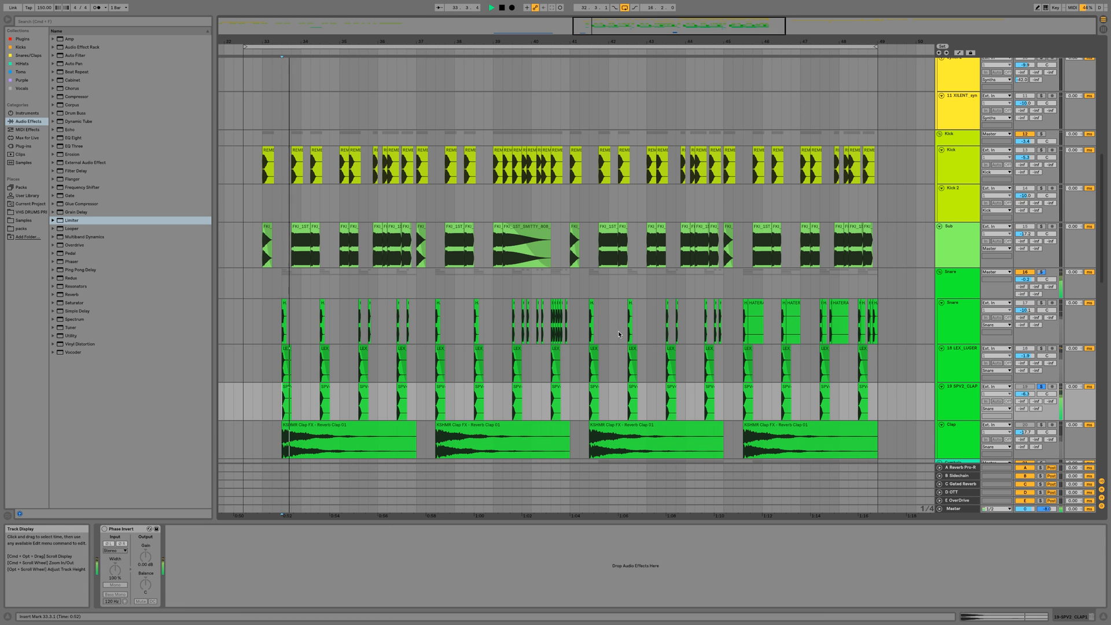
key("space")
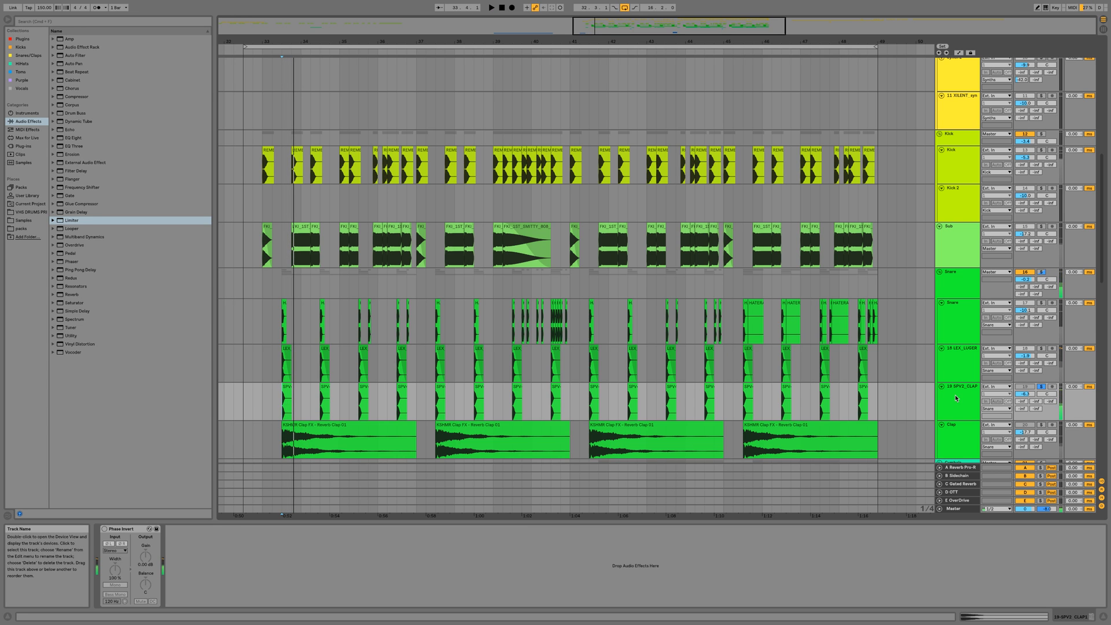
key("space")
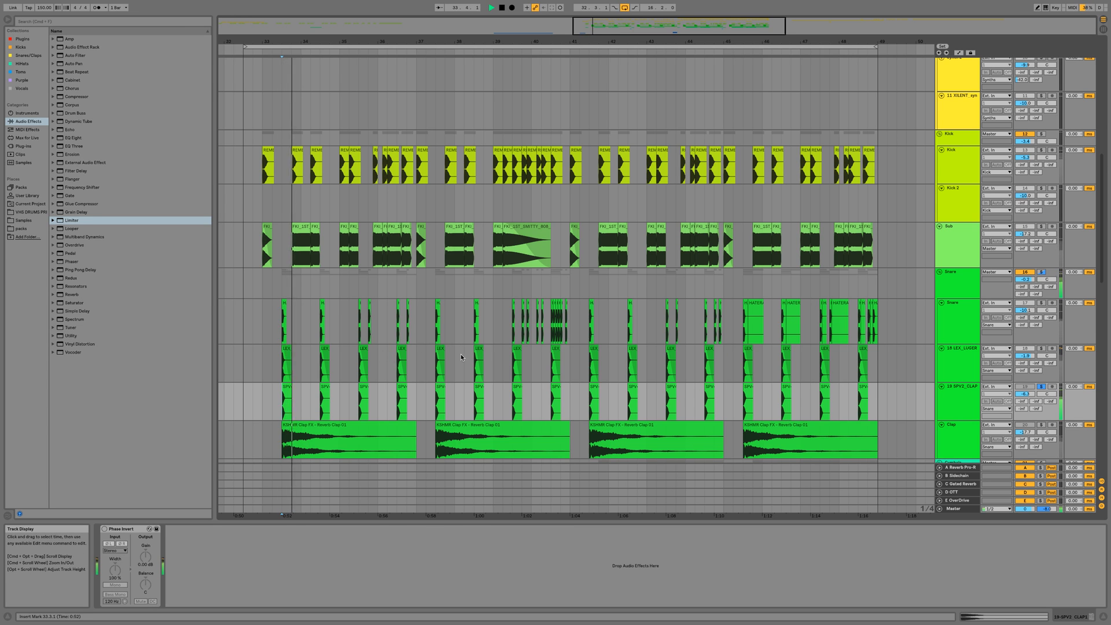
key("space")
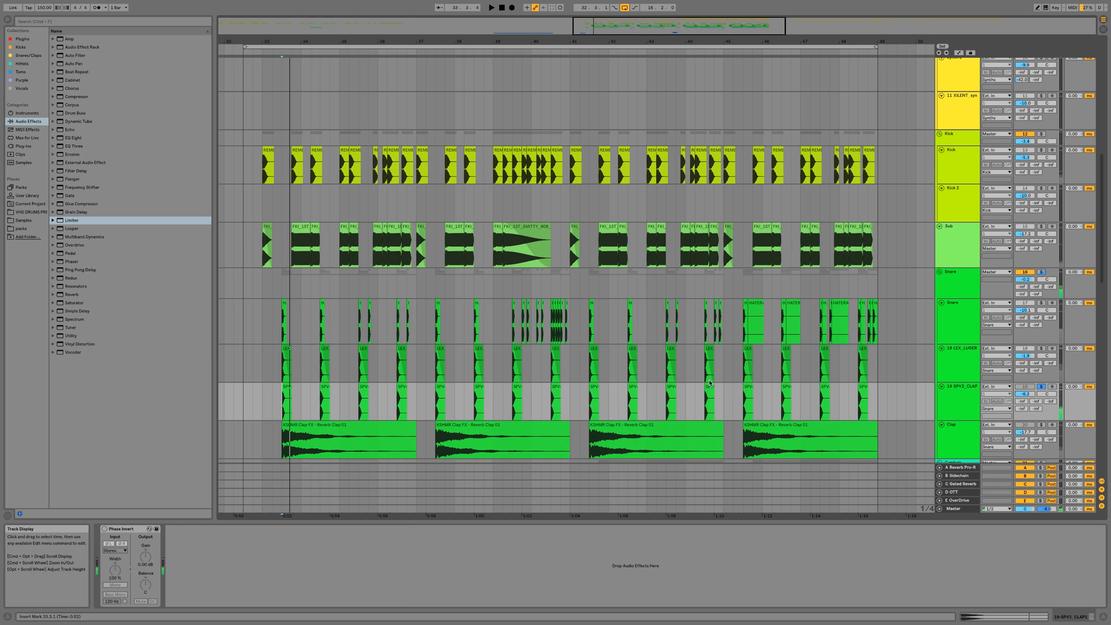
Return the solo to the whole Snare group and play all its snare and clap layers from the first hit.
left_click(1040, 386)
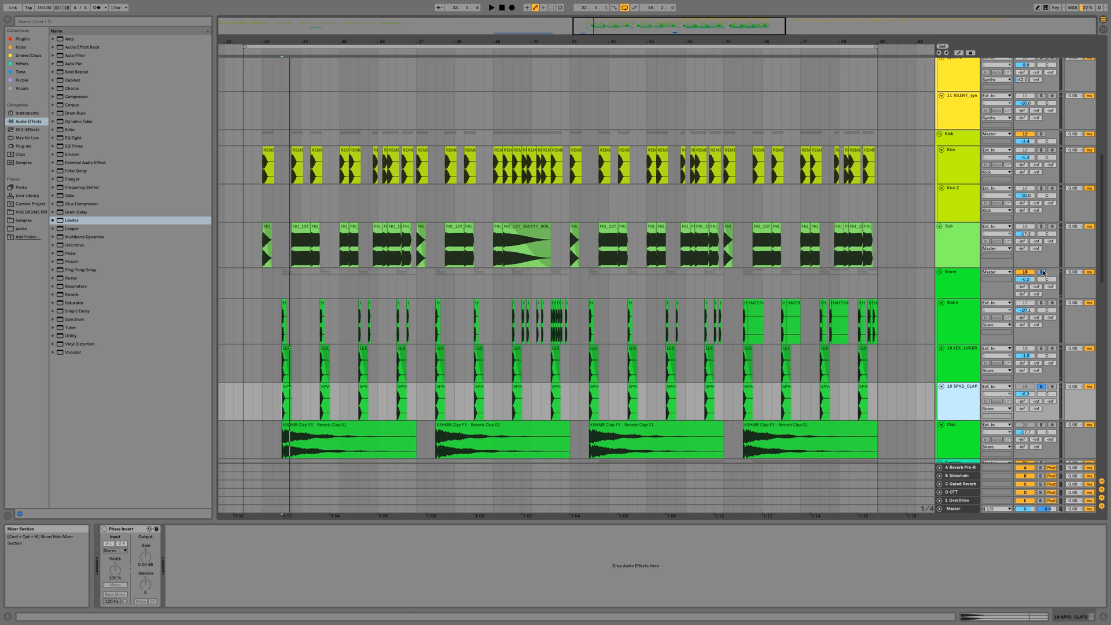
key("space")
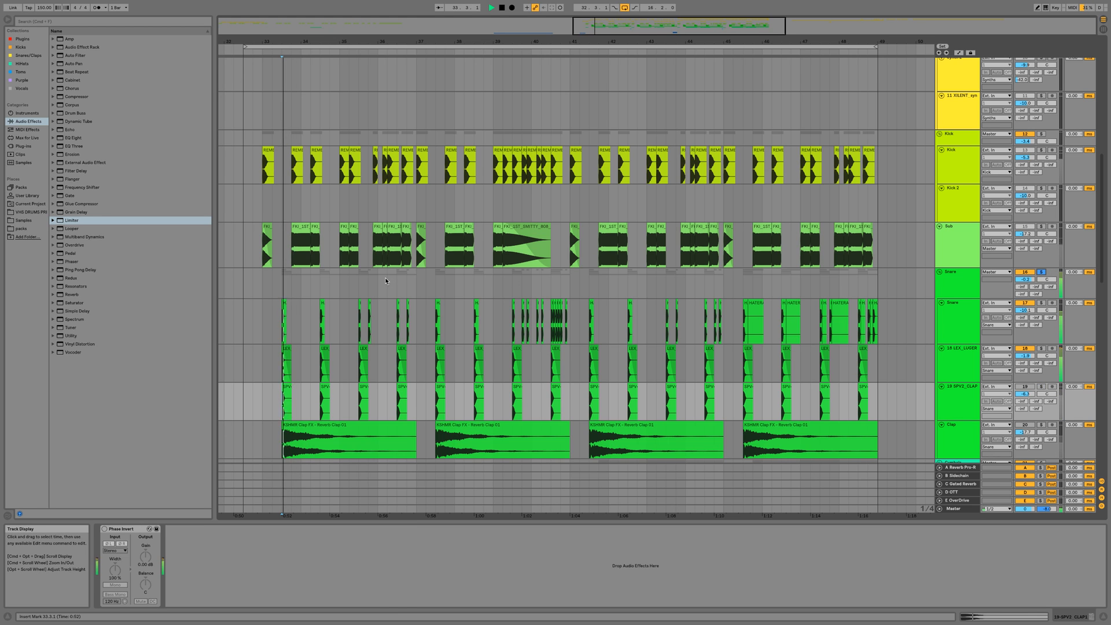
Replay the soloed snare layers from the second hit, selecting the second SPV2_CLAP clip as the start point.
key("space")
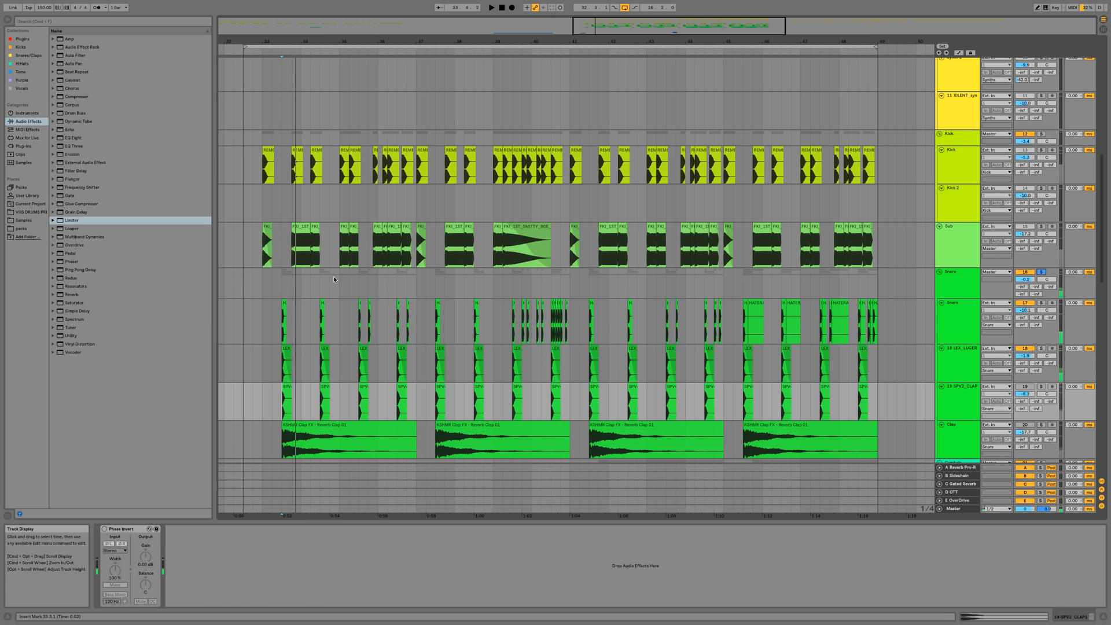
left_click(318, 281)
key("space")
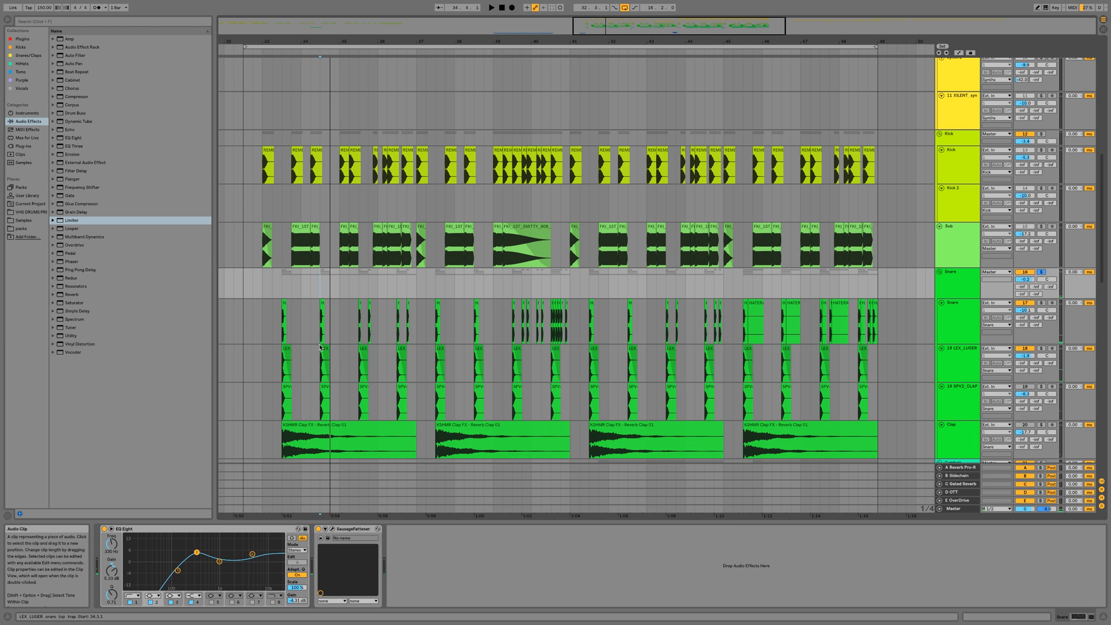
left_click(323, 396)
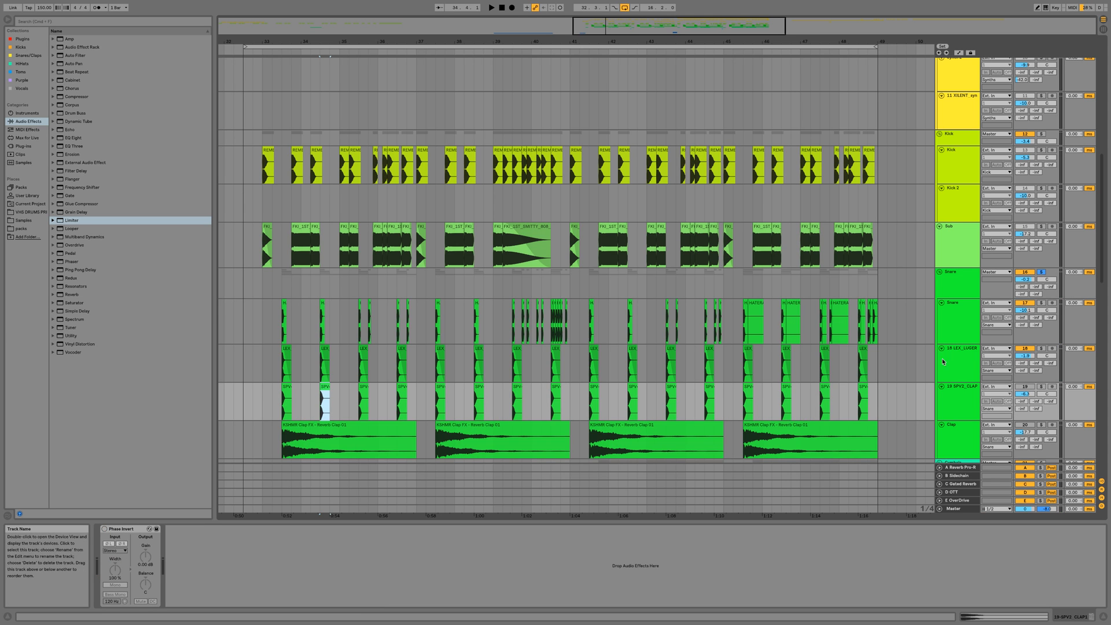
key("space")
key("space")
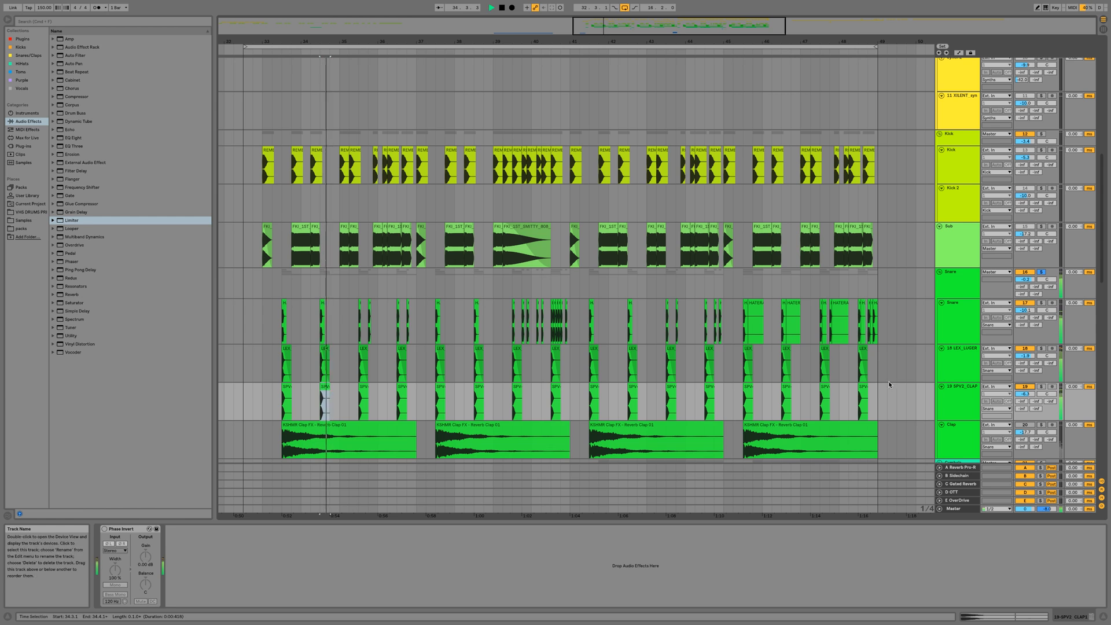
key("space")
key("space")
key("space")
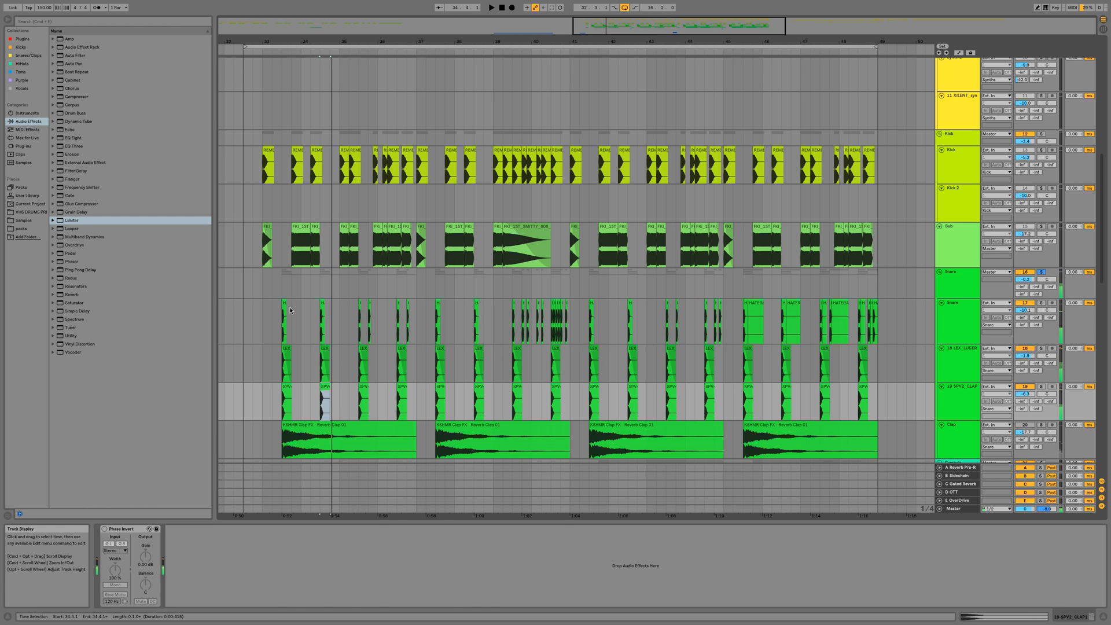
Play the Snare group from its first hit and compare it with the SPV2_CLAP track deactivated and reactivated.
left_click(282, 320)
key("space")
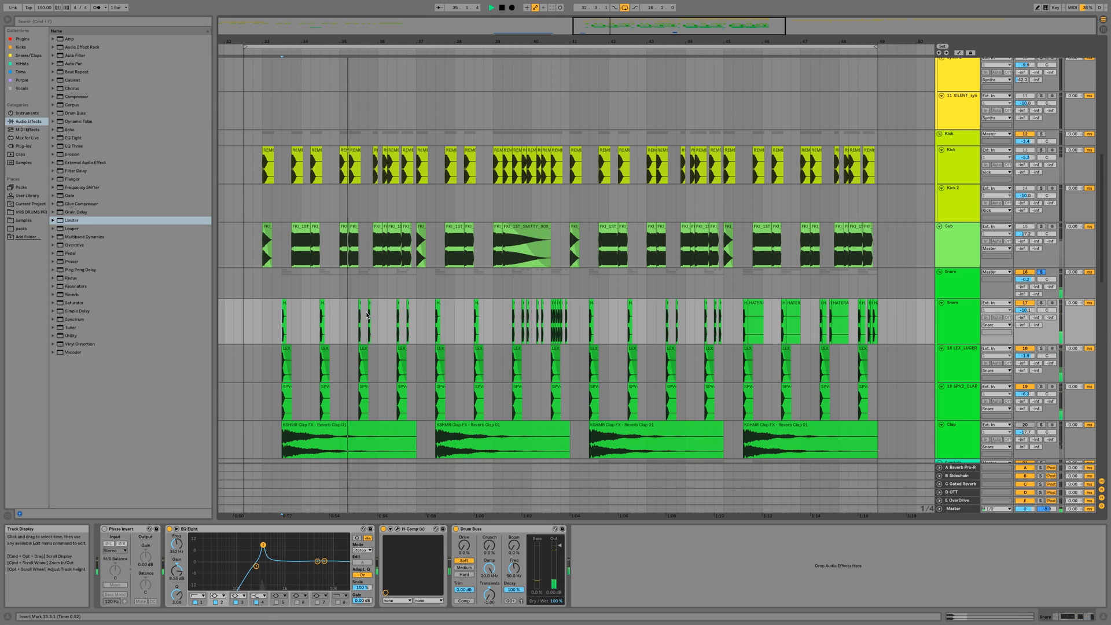
key("space")
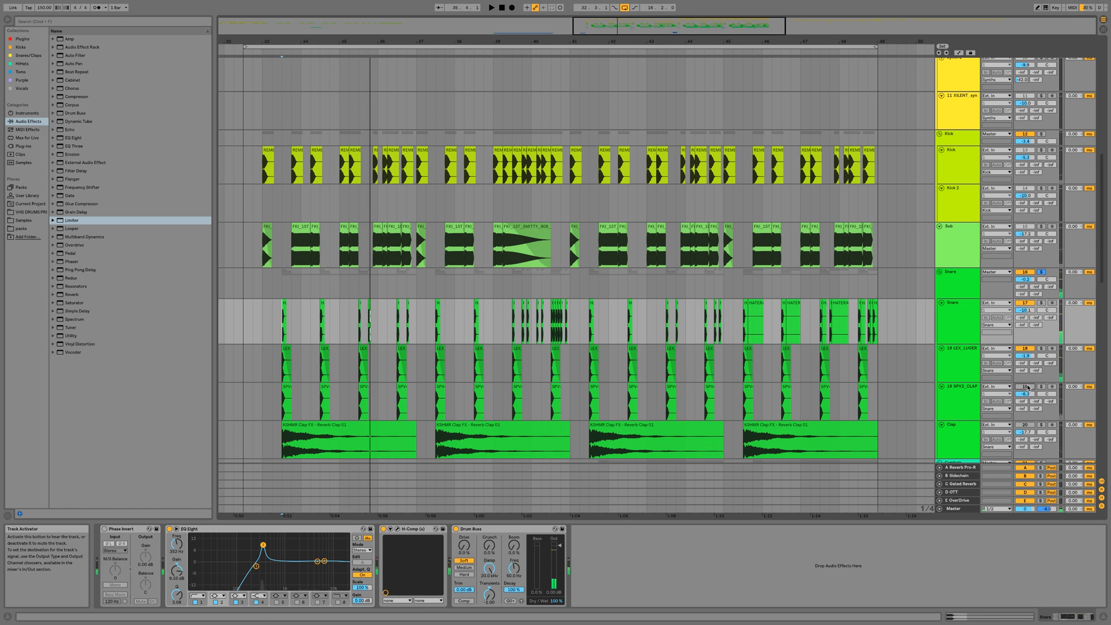
key("space")
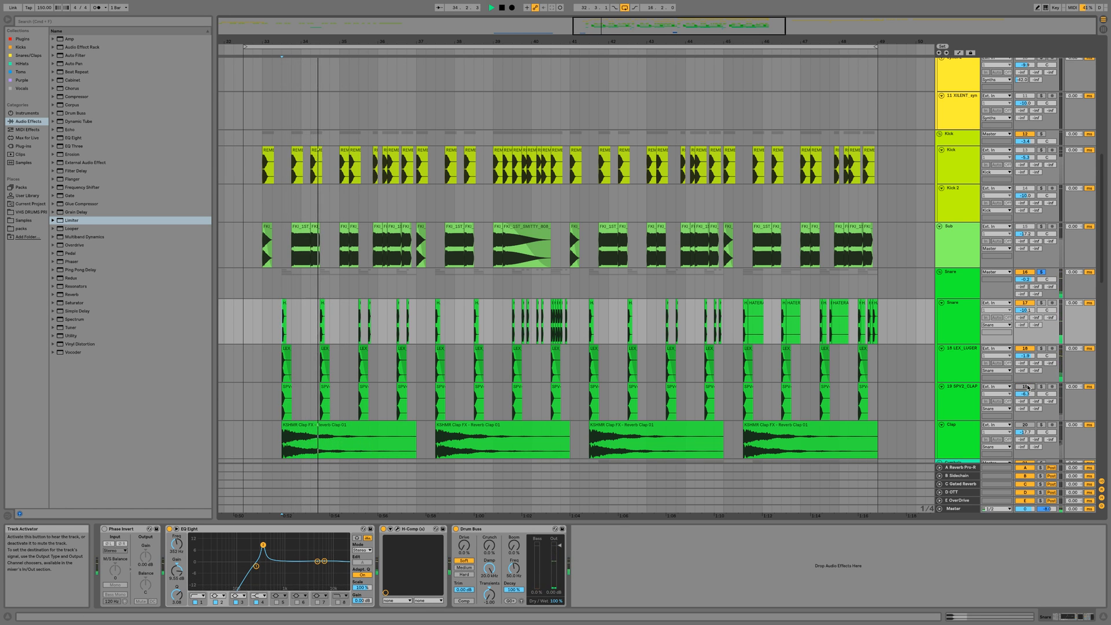
key("space")
key("space")
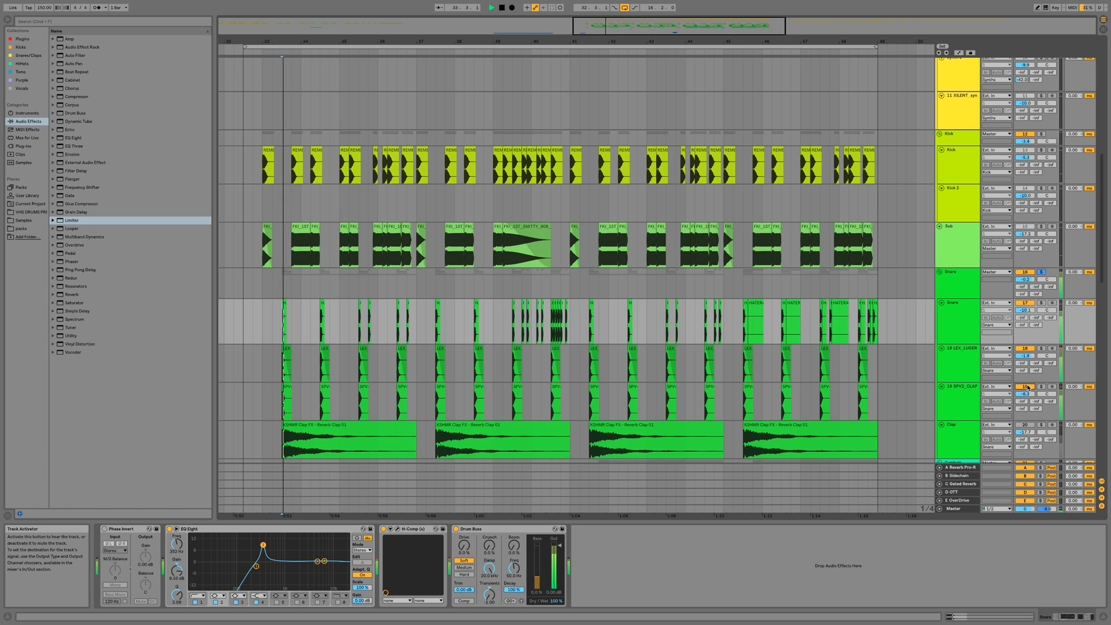
key("space")
key("space")
key("space")
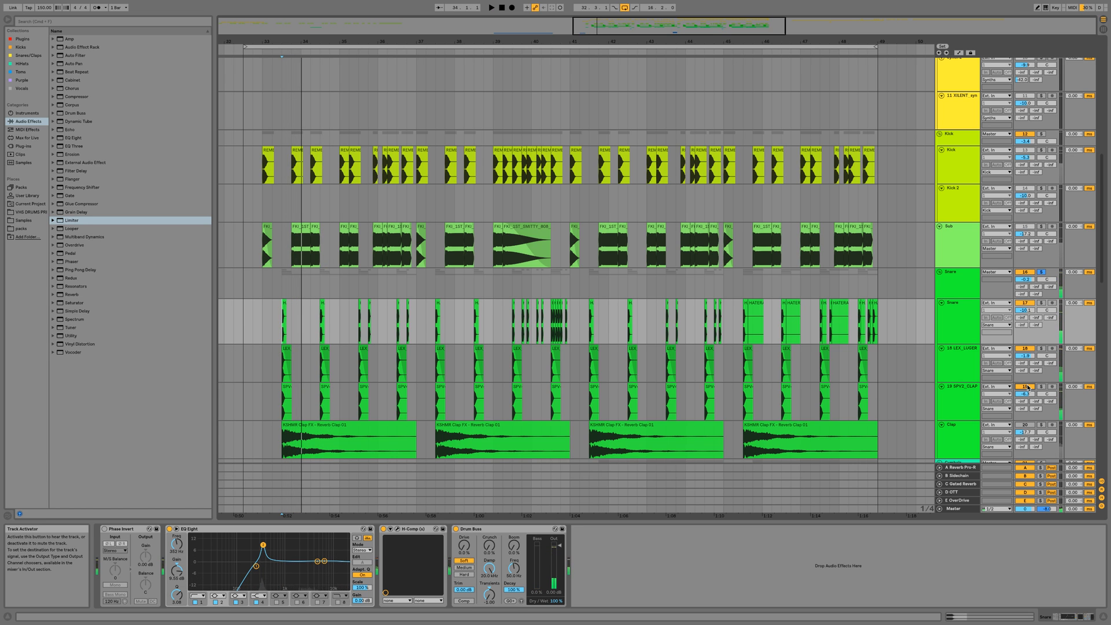
key("space")
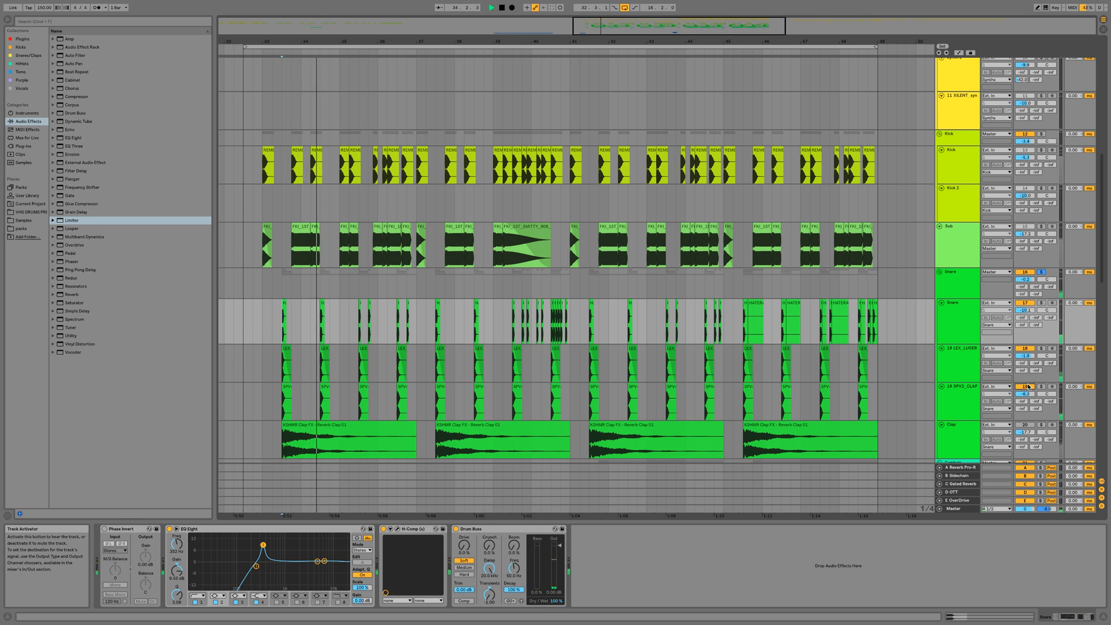
Unsolo the Snare group and play the full mix from just before bar 33.
key("space")
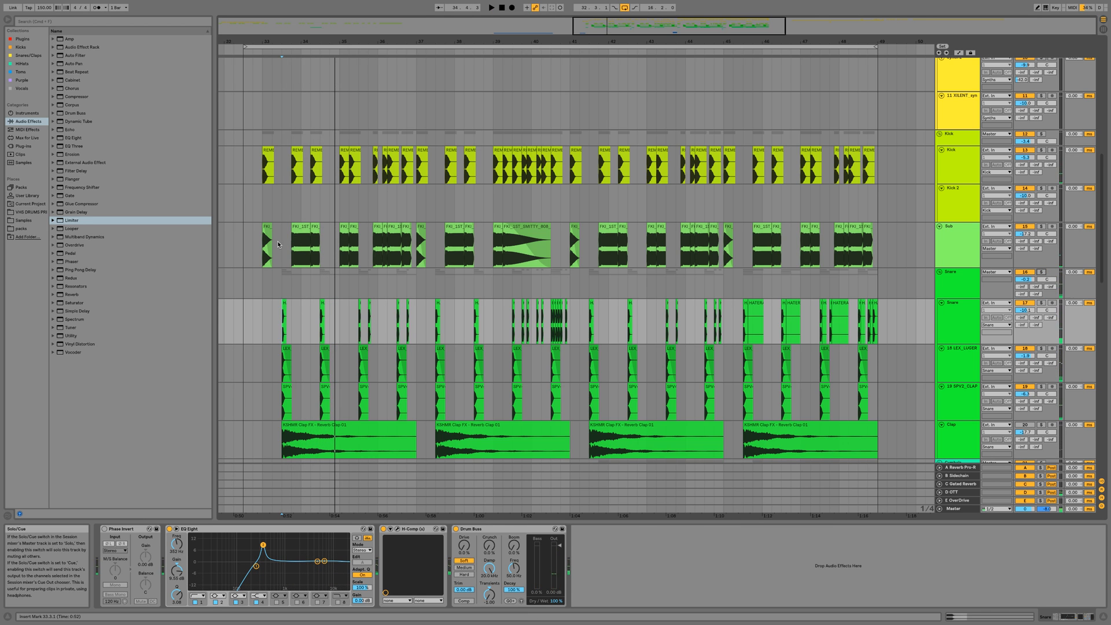
left_click(244, 245)
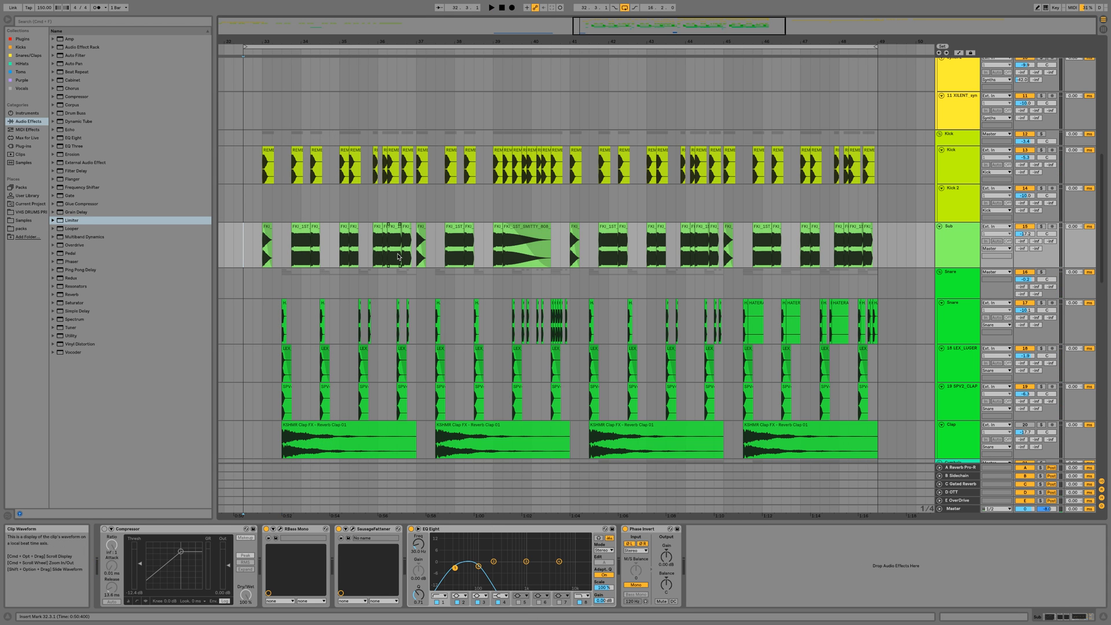
key("space")
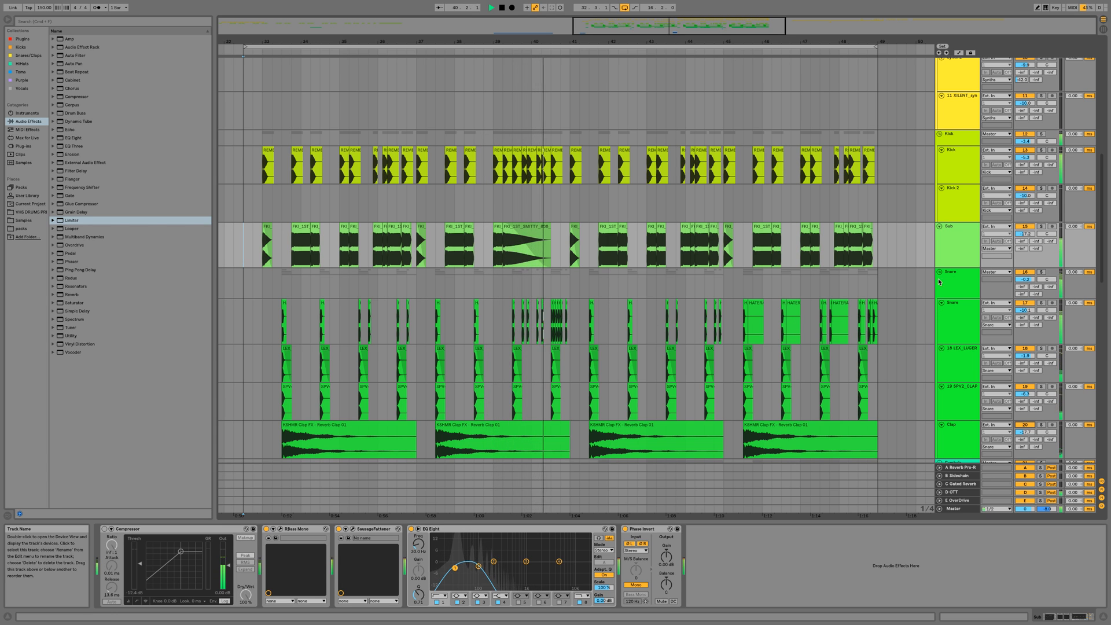
Select the SPV2_CLAP, Snare and LEX_LUGER tracks in turn to view their device chains.
left_click(955, 398)
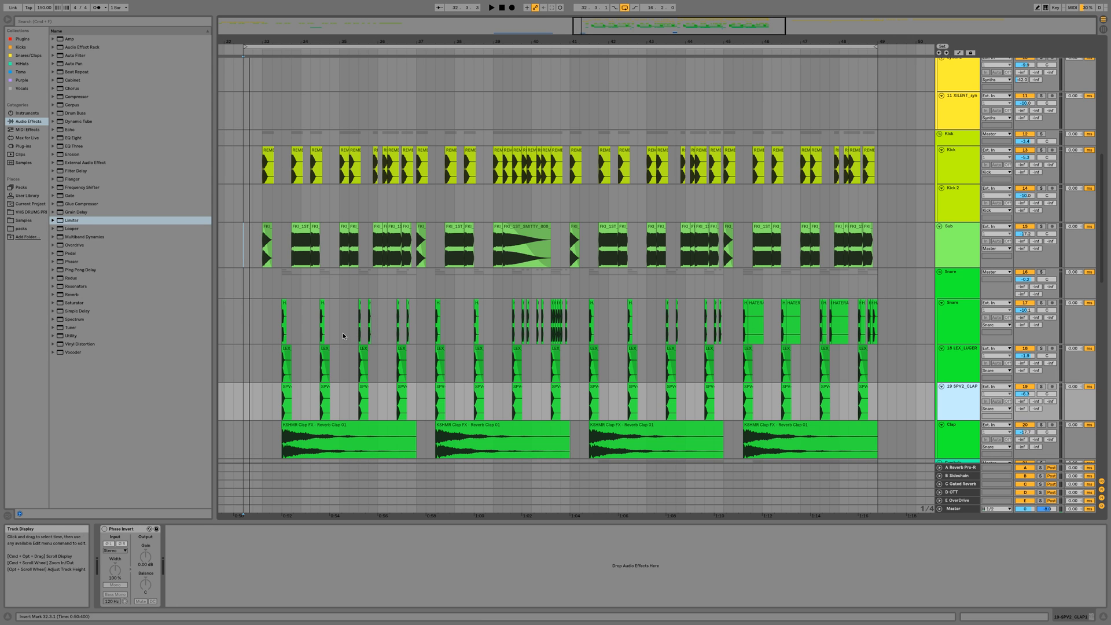
left_click(285, 338)
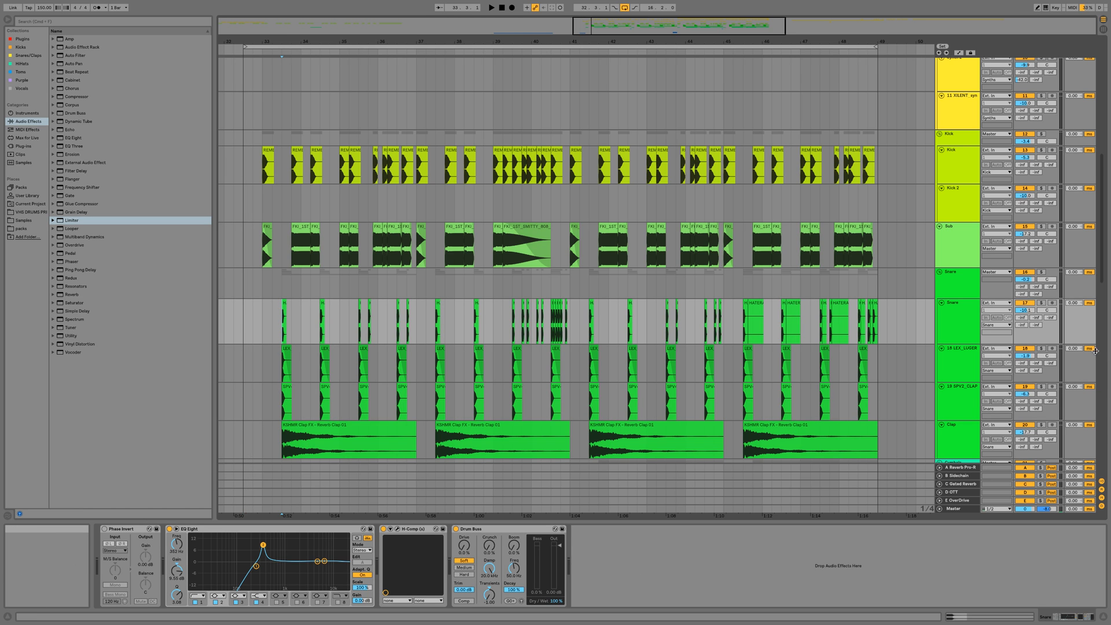
left_click(957, 366)
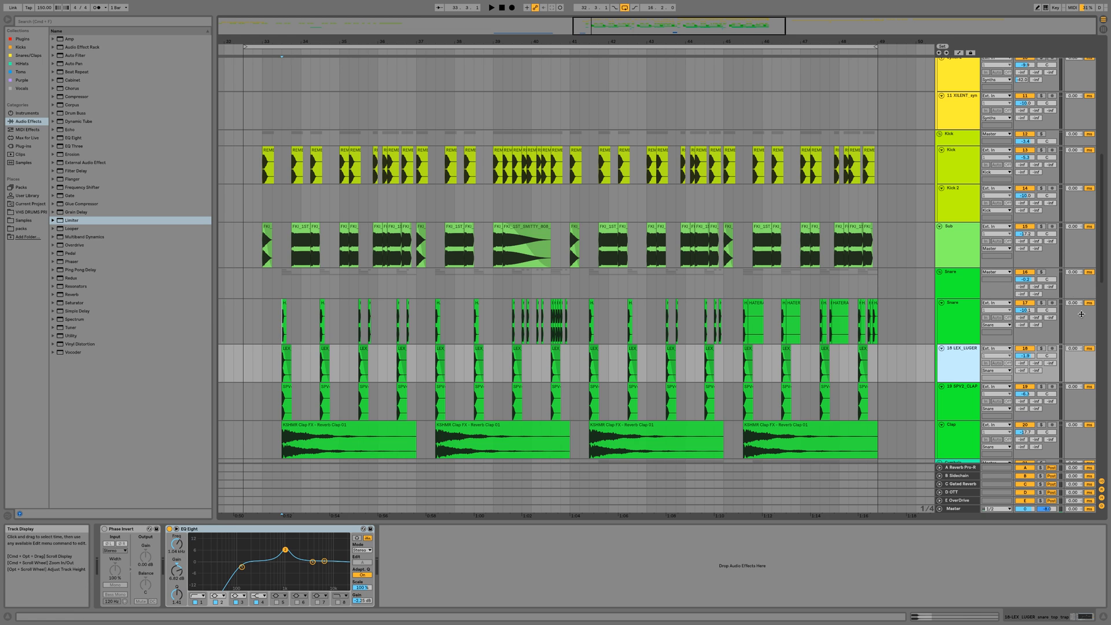
Solo the Snare track inside the Snare group and audition its first hit.
left_click(1041, 302)
key("space")
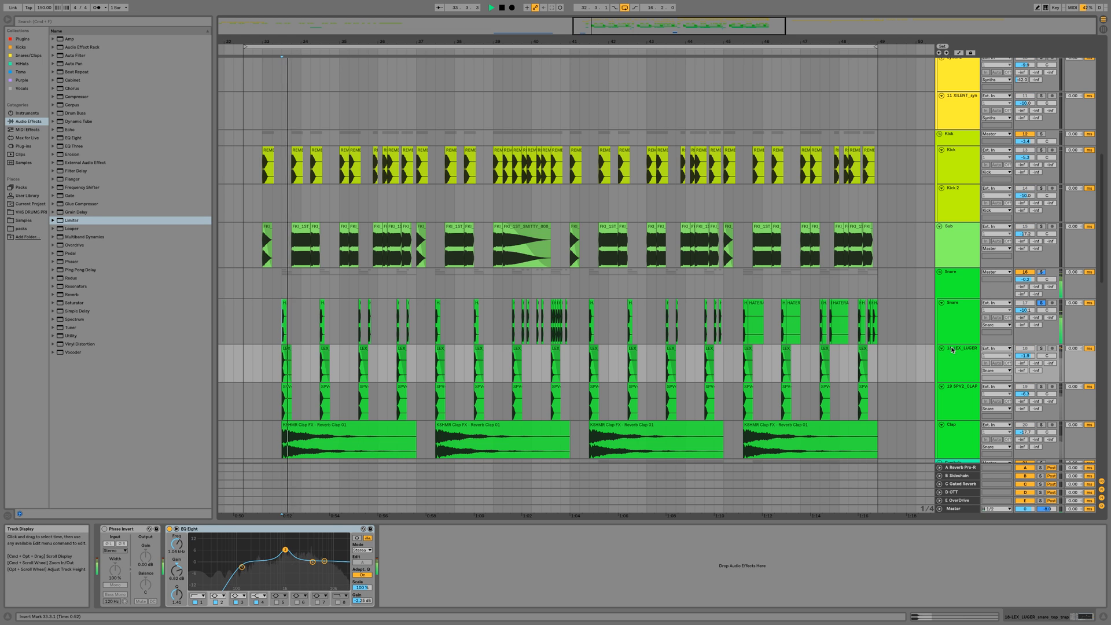
key("space")
key("space")
key("space")
Set the loop to the first Snare clip from 33.3.1 to 33.4.1 and play it.
left_click_drag(283, 331, 296, 331)
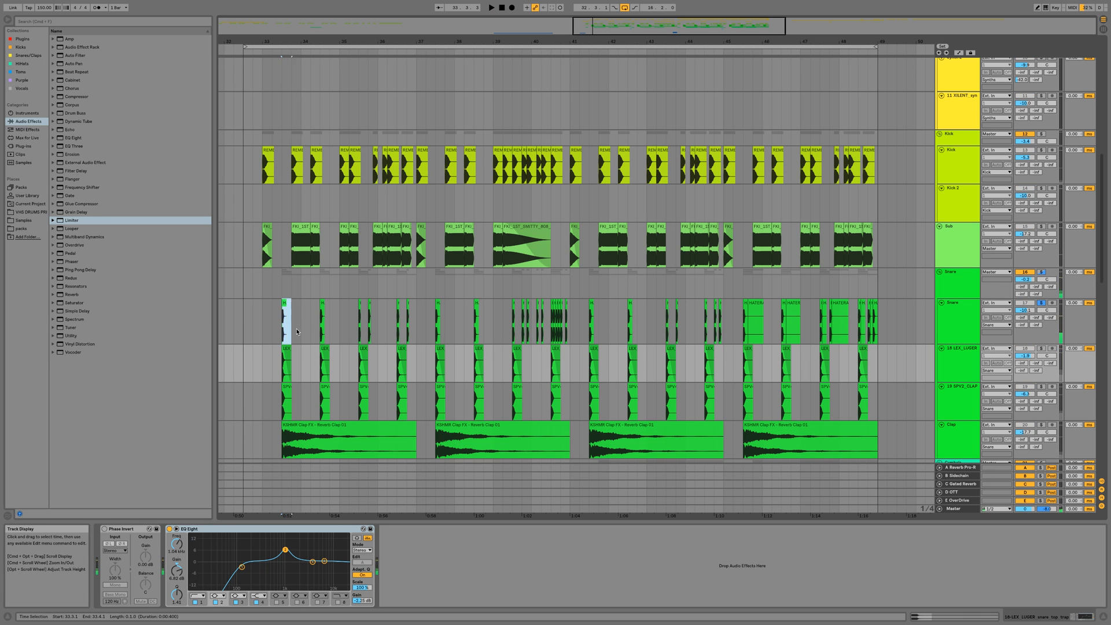
left_click(1041, 327)
key("space")
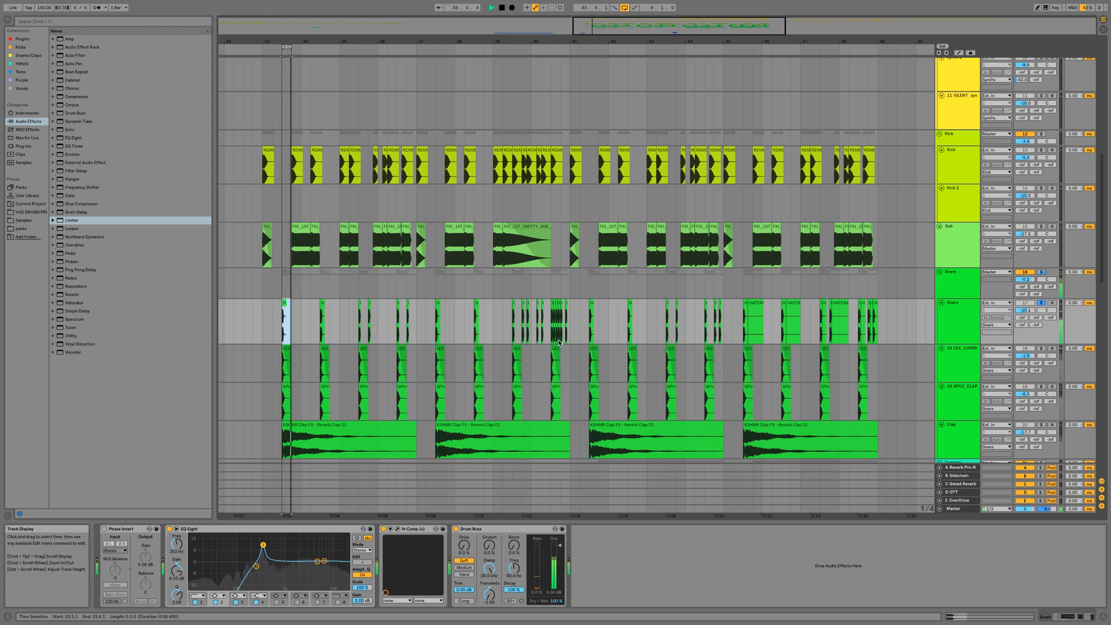
While the hit loops, compare LEX_LUGER, SPV2_CLAP and the whole Snare group by soloing each, and solo the three layers one by one again.
left_click(1040, 349)
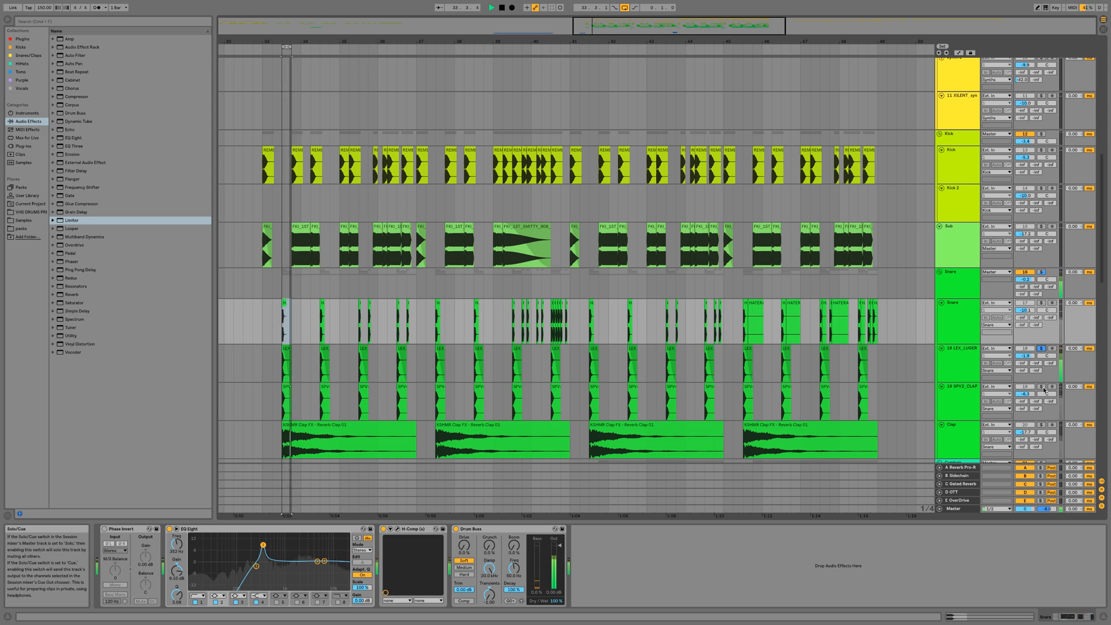
left_click(1041, 387)
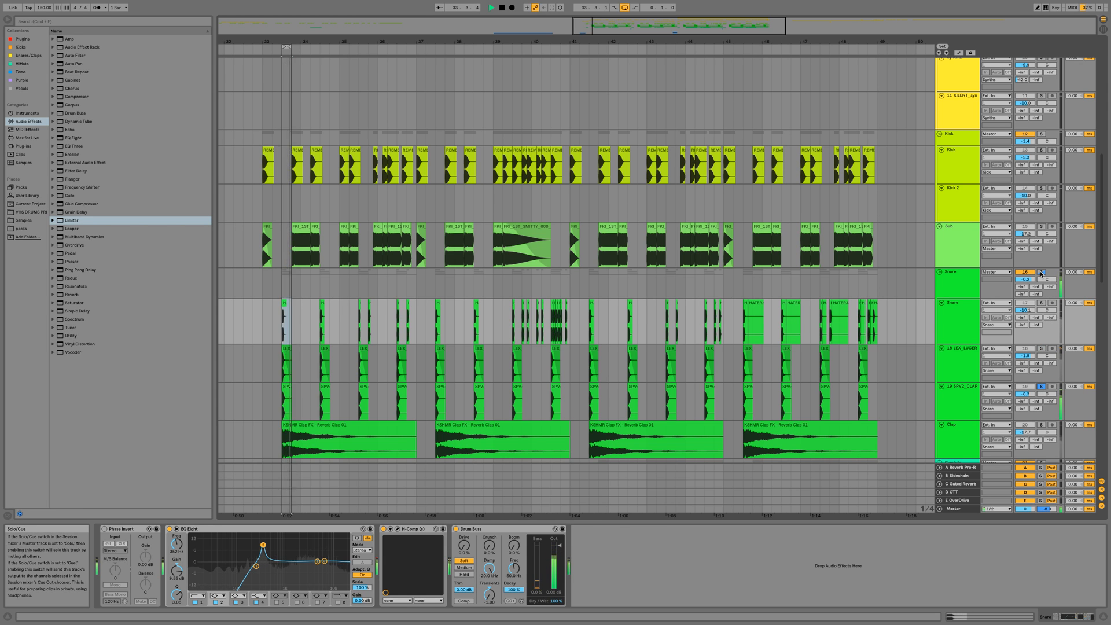
left_click(1041, 272)
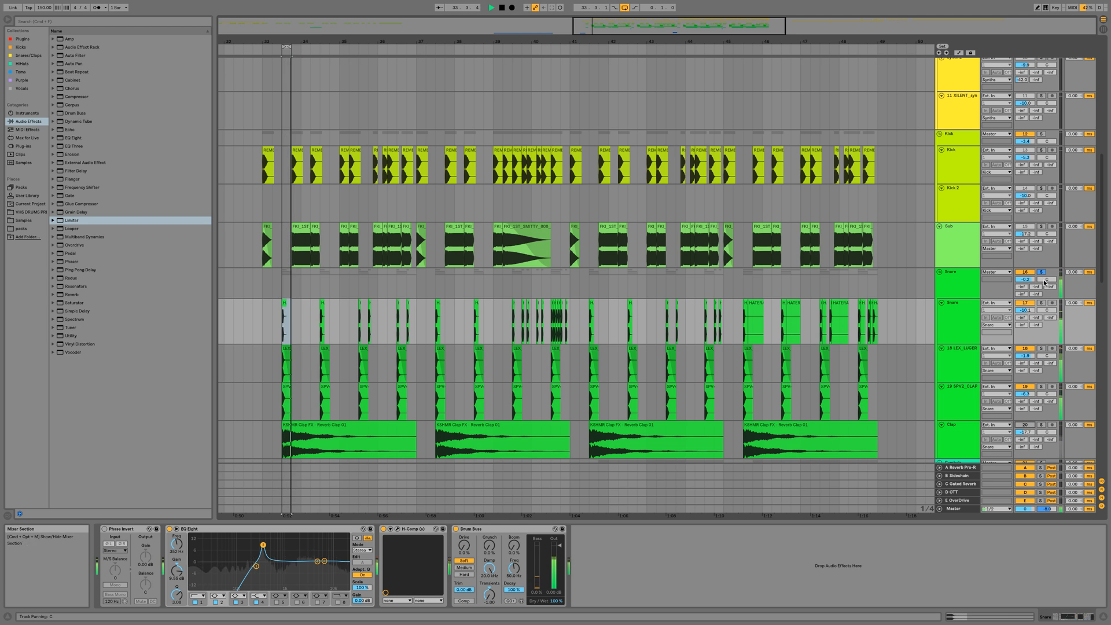
left_click(1041, 302)
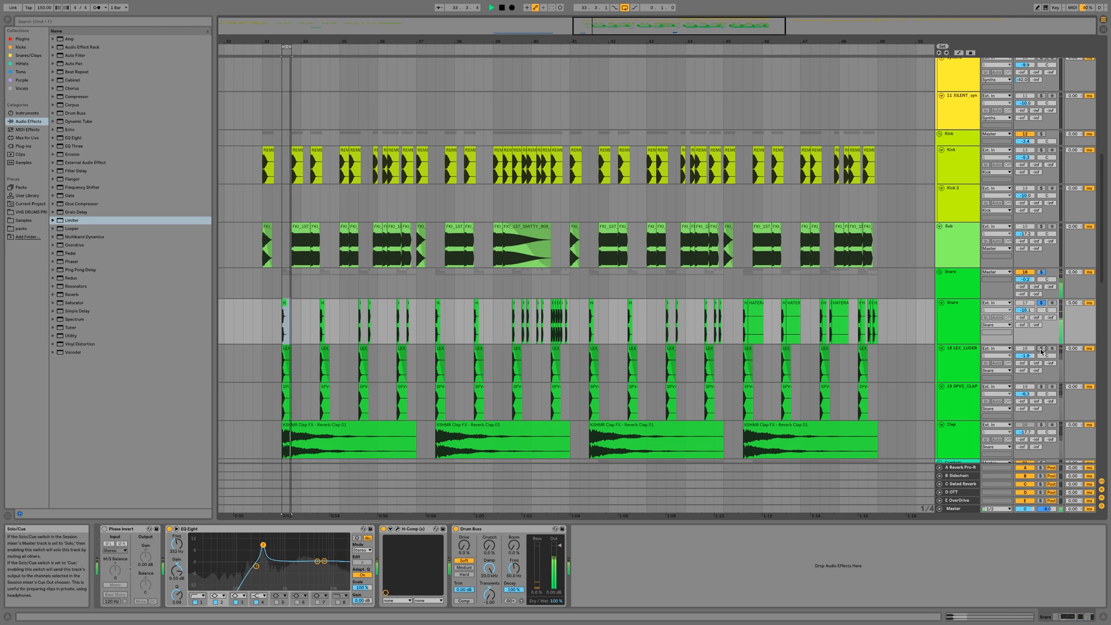
left_click(1041, 348)
left_click(1041, 387)
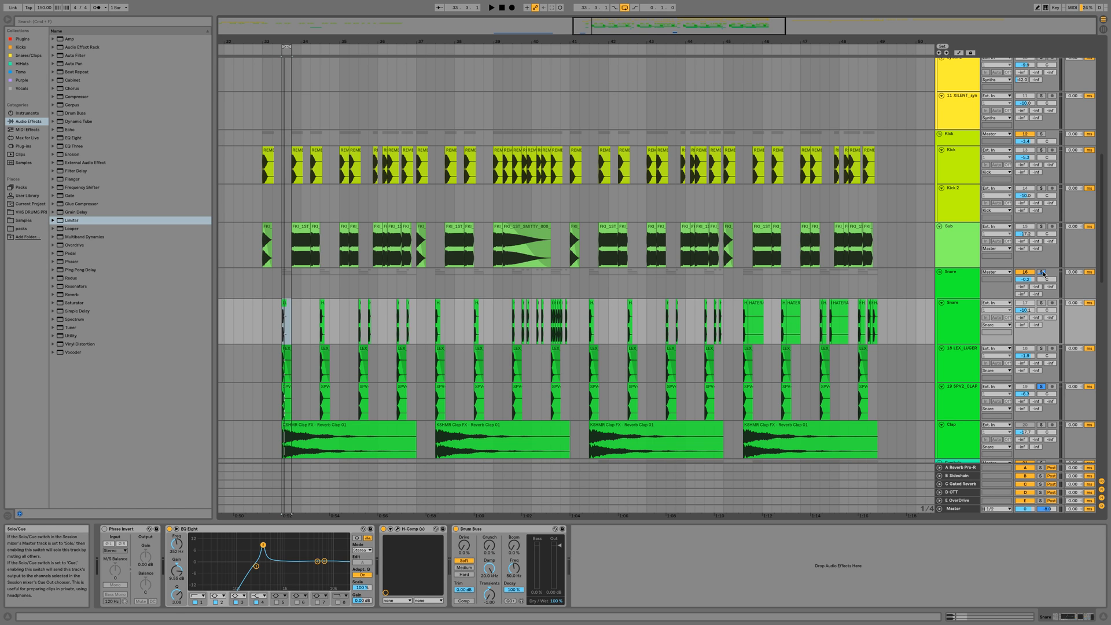
Return the solo to the Snare group, select it, and inspect its SausageFattener plug-in window before closing it.
left_click(952, 286)
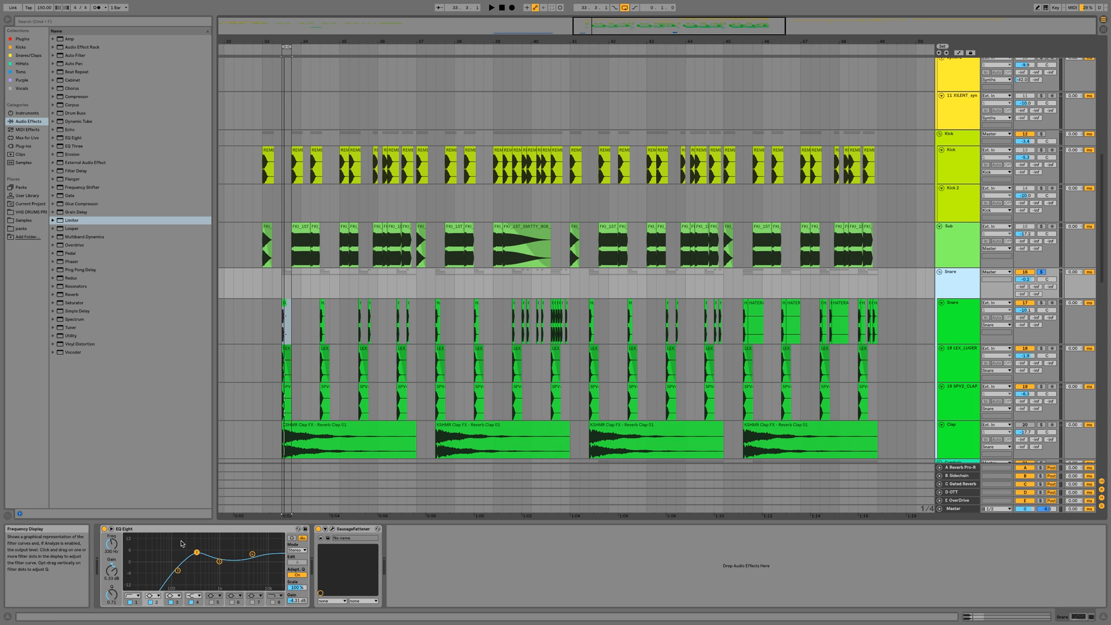
left_click(318, 528)
left_click_drag(184, 91, 187, 107)
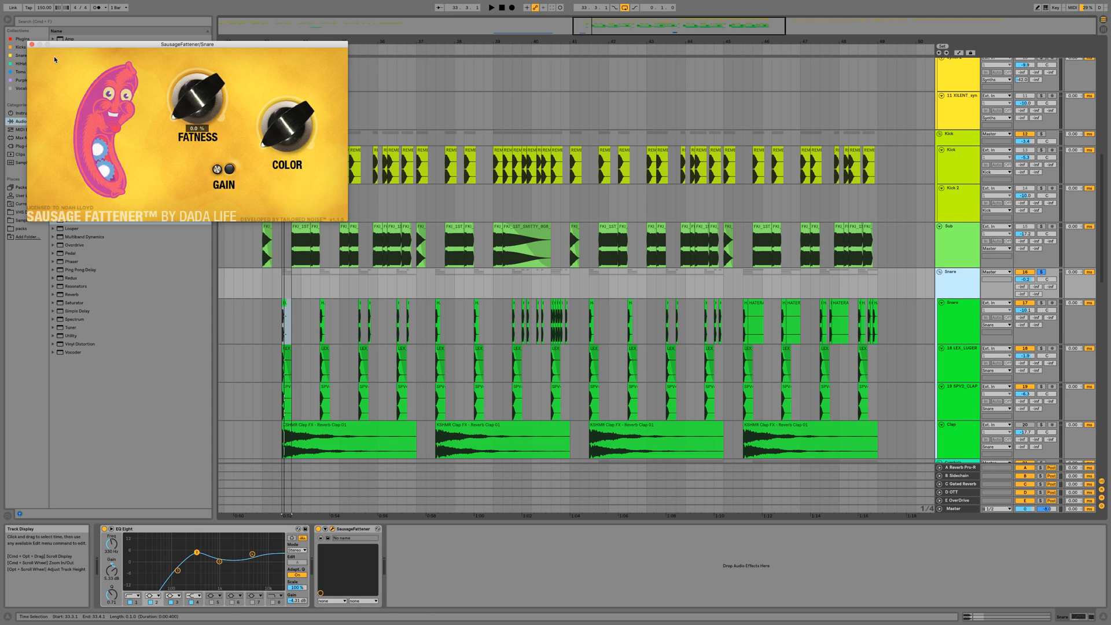
left_click(32, 45)
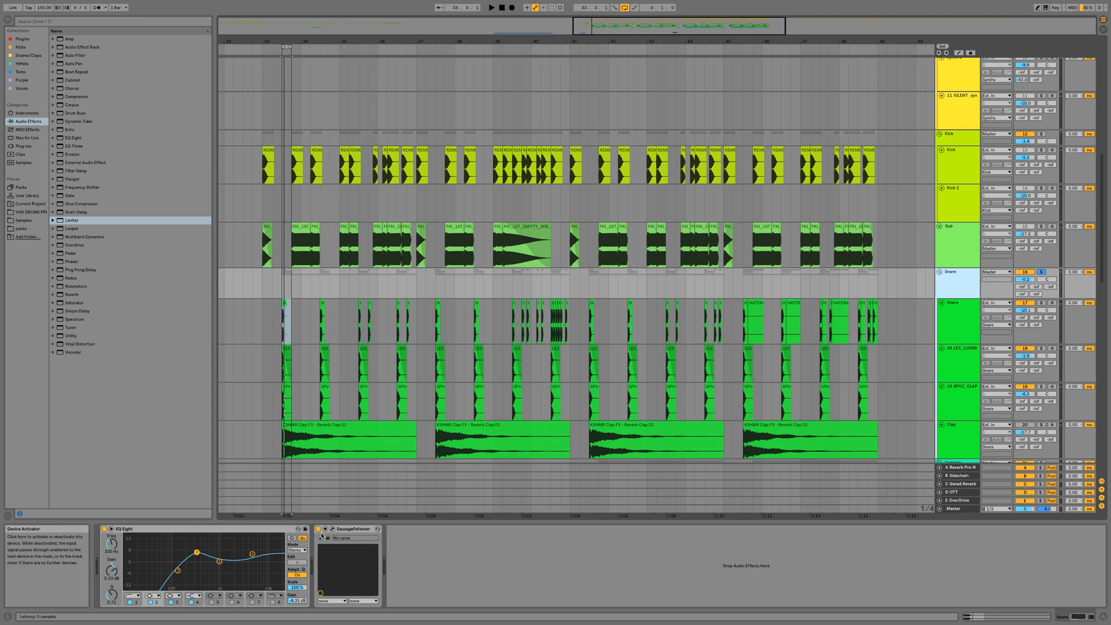
Play the looped hit and compare the Snare group with SausageFattener bypassed and re-enabled.
key("space")
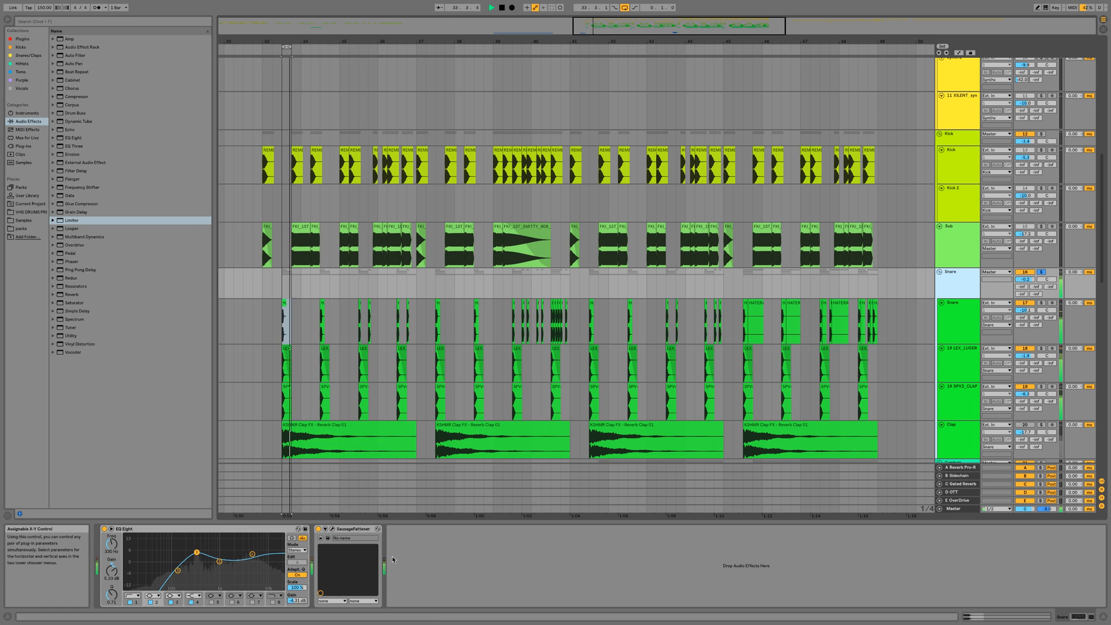
left_click(317, 529)
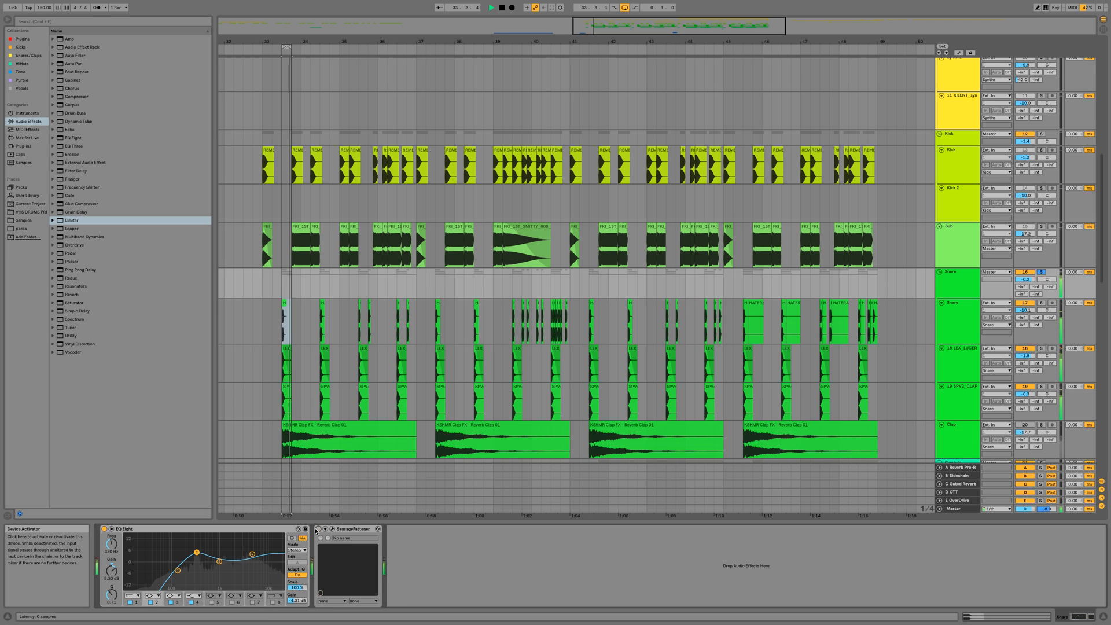
left_click(317, 530)
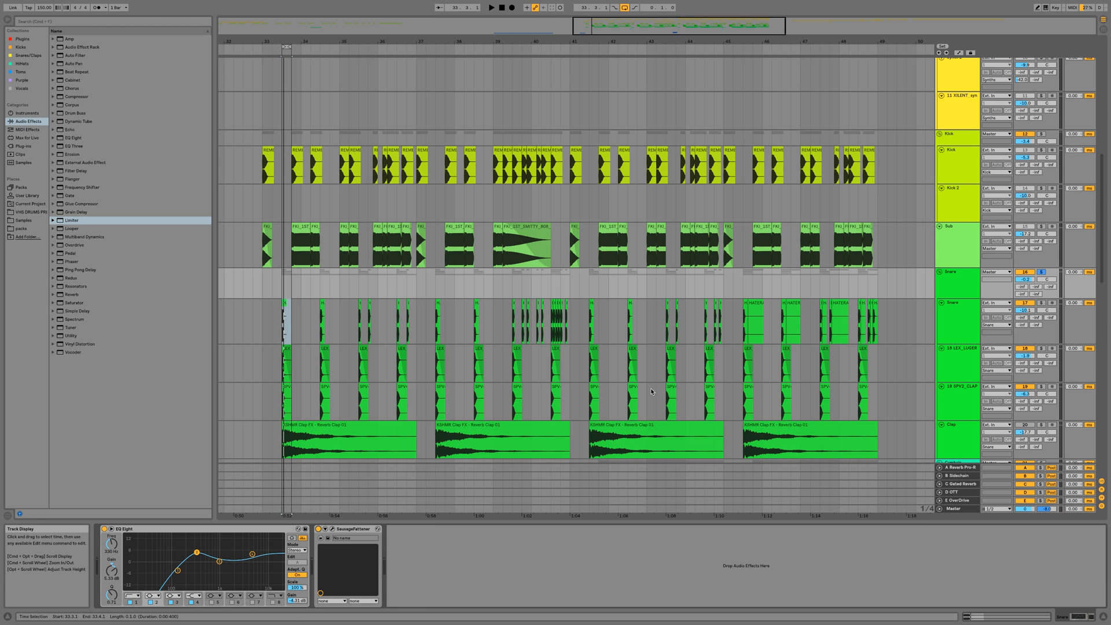
Unsolo the Snare group during playback, extend the loop to 16 bars from 33.1.1, and select the Snare group.
key("space")
left_click(1040, 272)
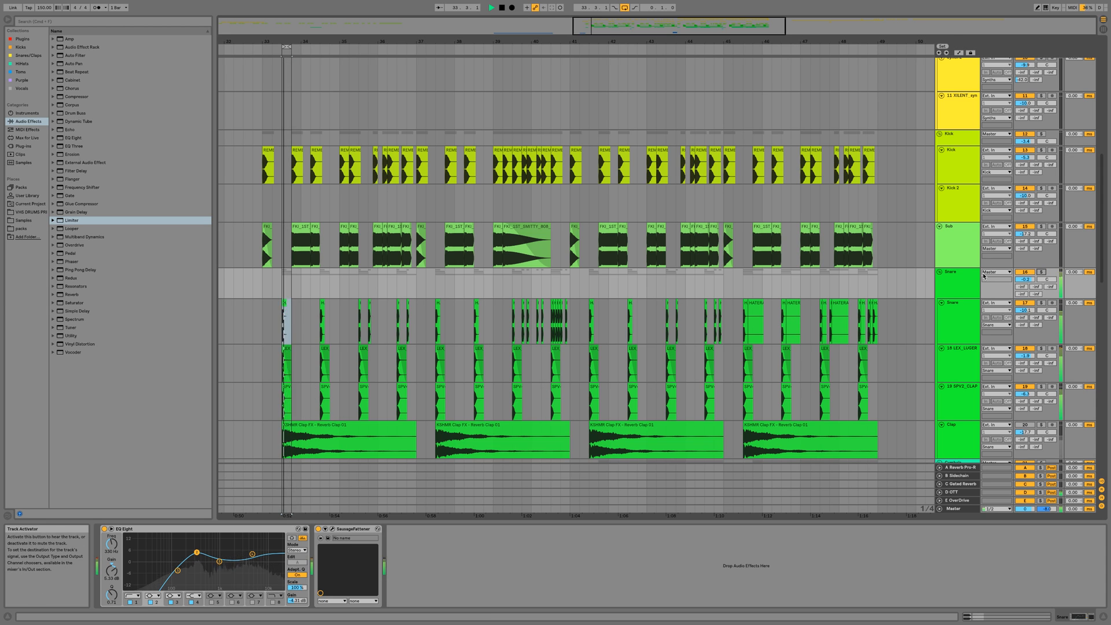
mouse_move(283, 48)
left_mouse_down()
mouse_move(264, 48)
mouse_move(492, 47)
left_mouse_up()
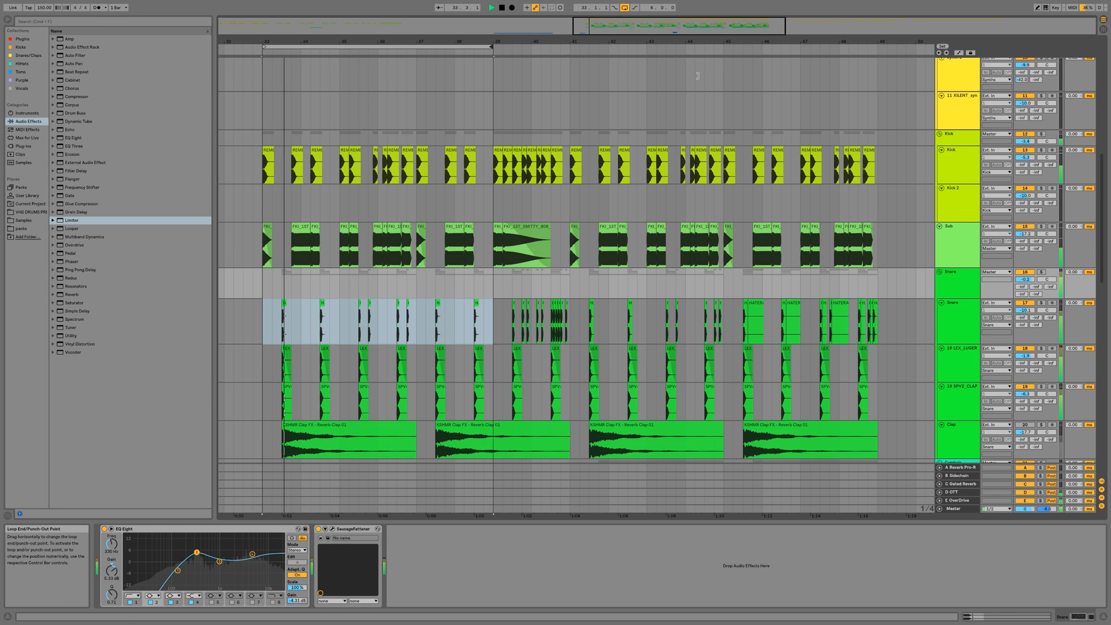
mouse_move(697, 75)
left_mouse_down()
mouse_move(819, 93)
mouse_move(877, 134)
left_mouse_up()
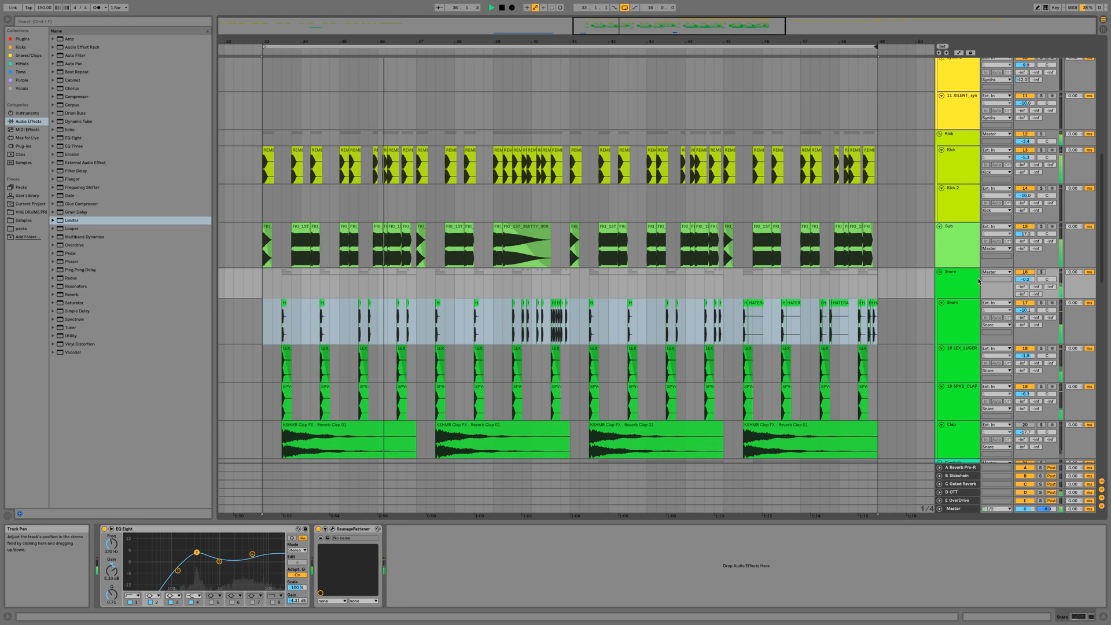
left_click(948, 289)
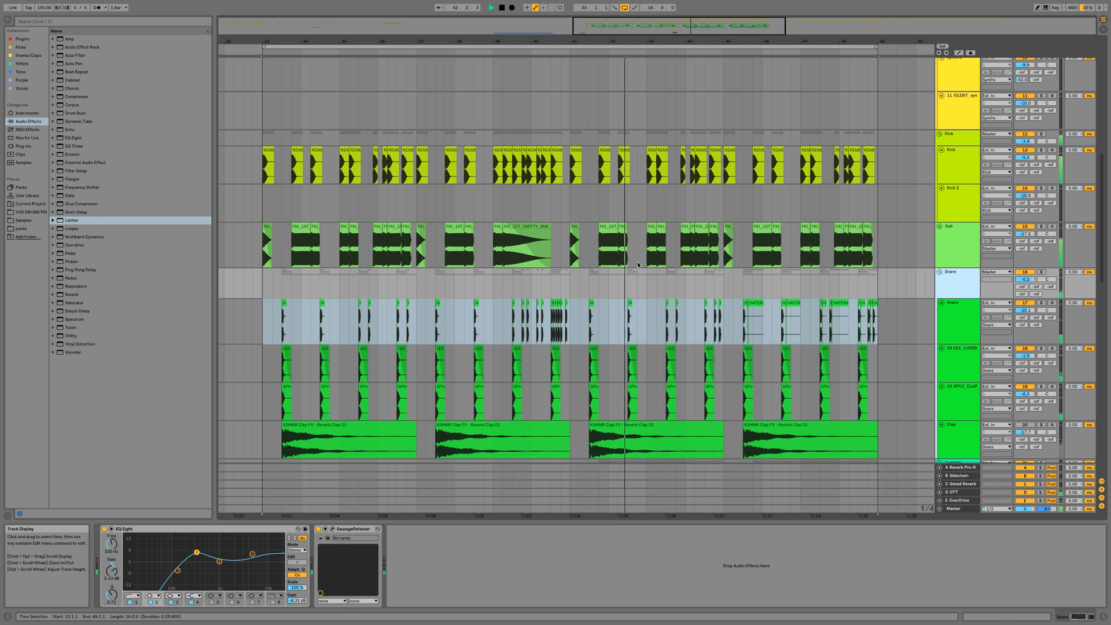
Raise the volume of the SPV2_CLAP track while the full drop plays.
scroll(637, 264, "right", 2)
scroll(637, 264, "down", 1)
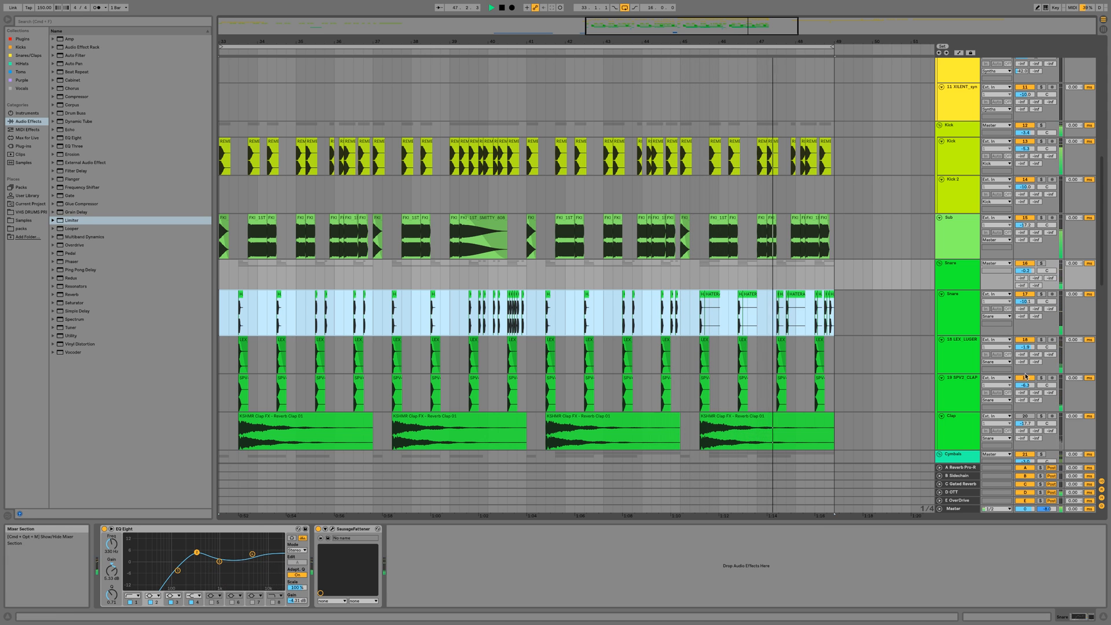
left_click_drag(1024, 385, 1024, 378)
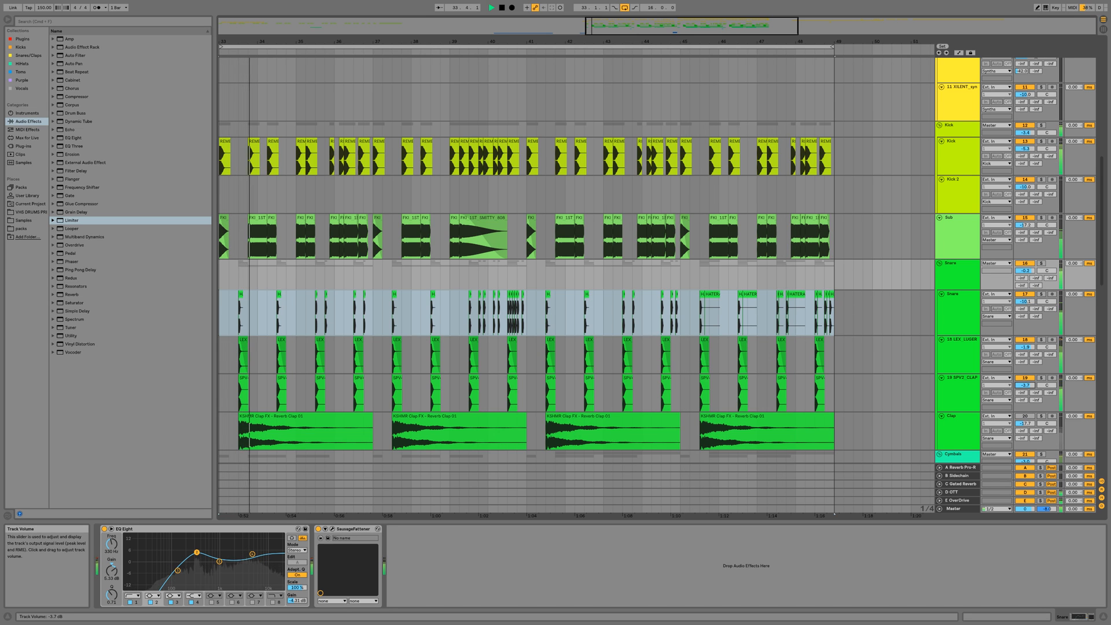
left_click_drag(1024, 386, 1024, 382)
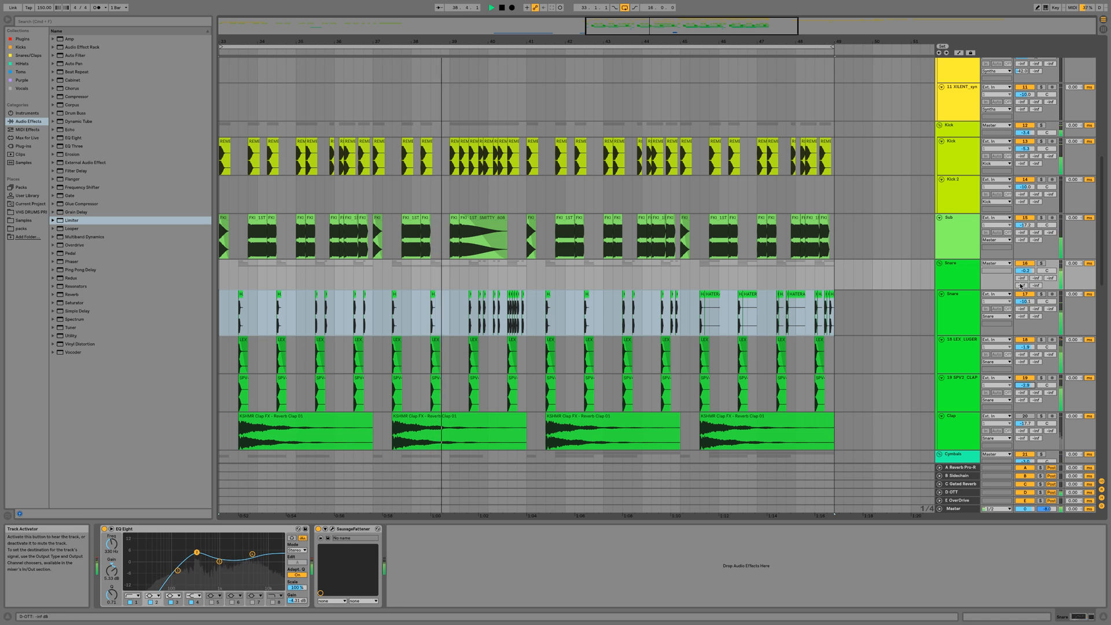
Stop playback, insert a Glue Compressor between EQ Eight and SausageFattener on the Snare group, and solo the group.
key("space")
left_click(950, 275)
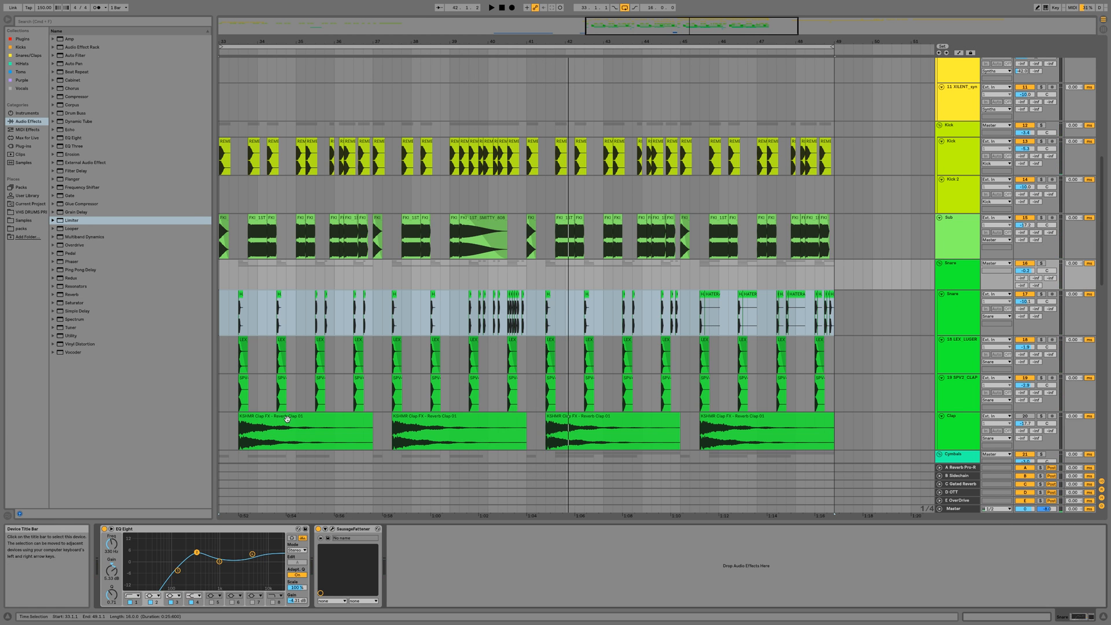
left_click(76, 201)
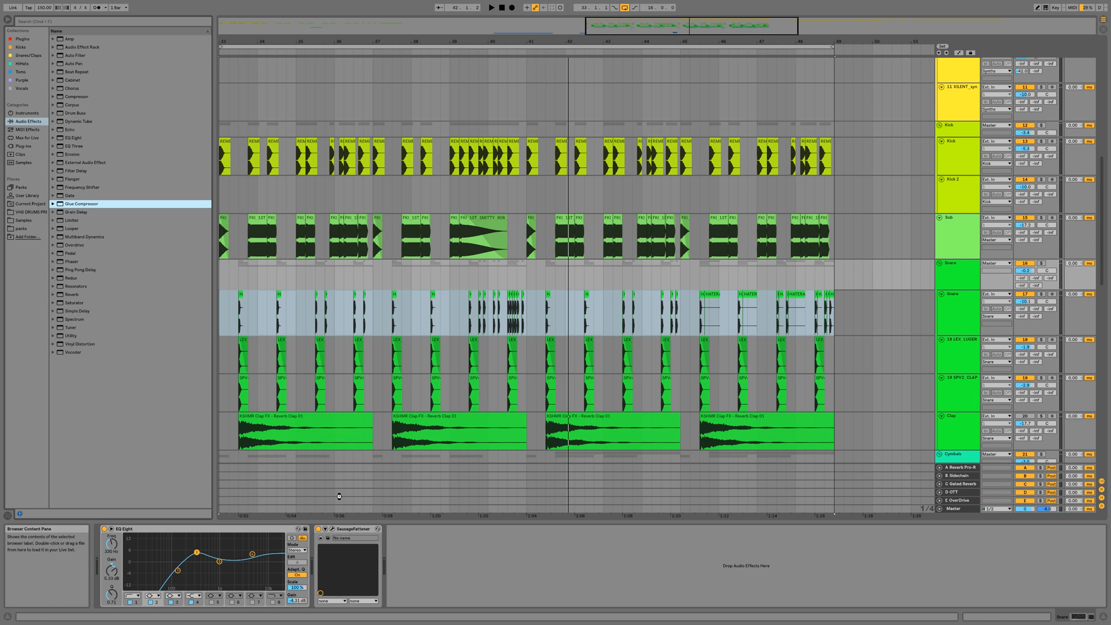
left_click_drag(433, 542, 316, 538)
left_click(1041, 263)
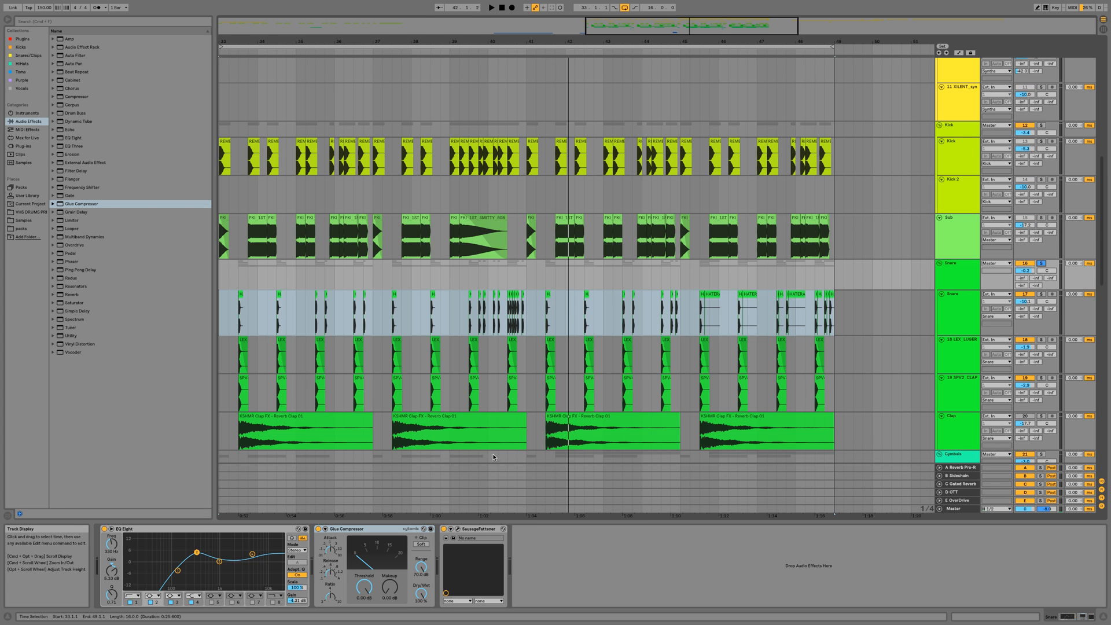
Lower the Glue Compressor's threshold to about -23.2 dB, raise its makeup to about 7 dB during playback, and adjust the release.
left_click_drag(363, 586, 363, 612)
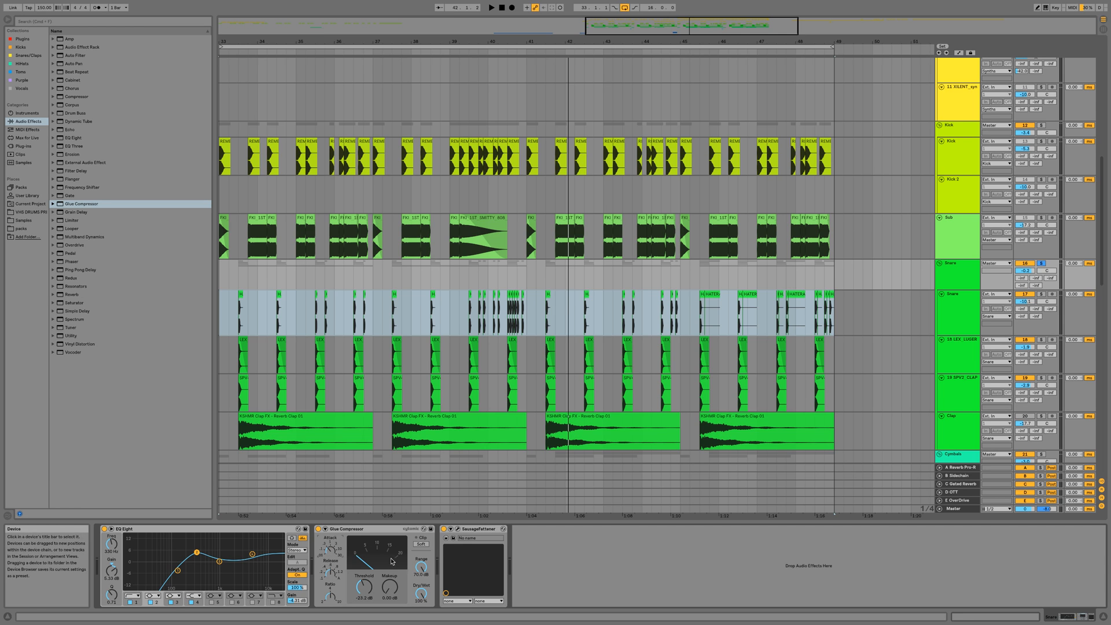
key("space")
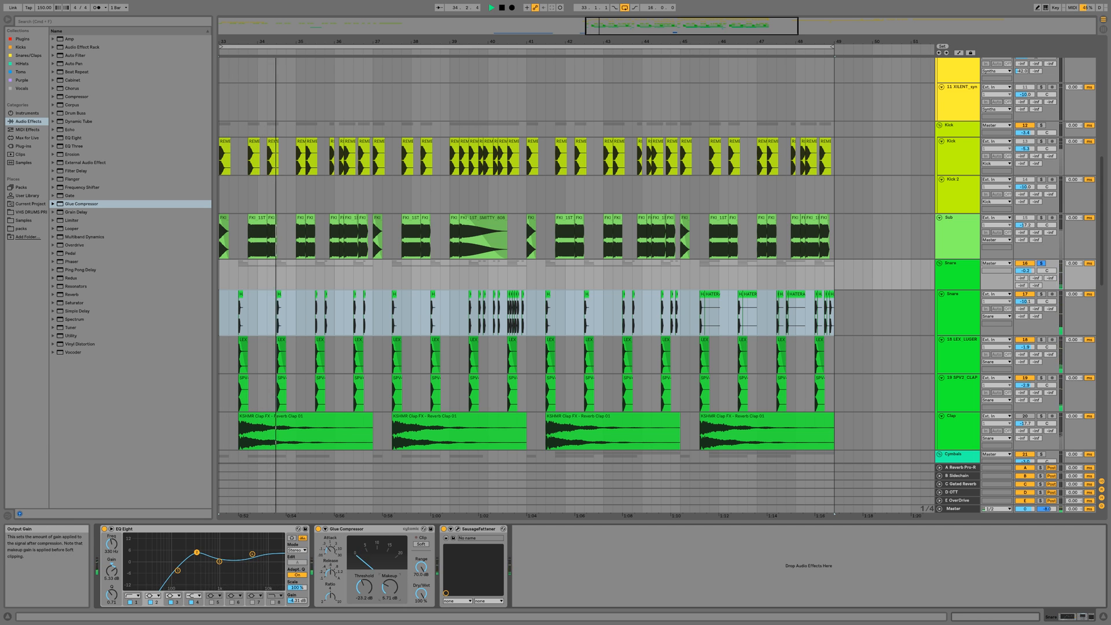
mouse_move(389, 592)
left_mouse_down()
mouse_move(388, 572)
mouse_move(389, 590)
left_mouse_up()
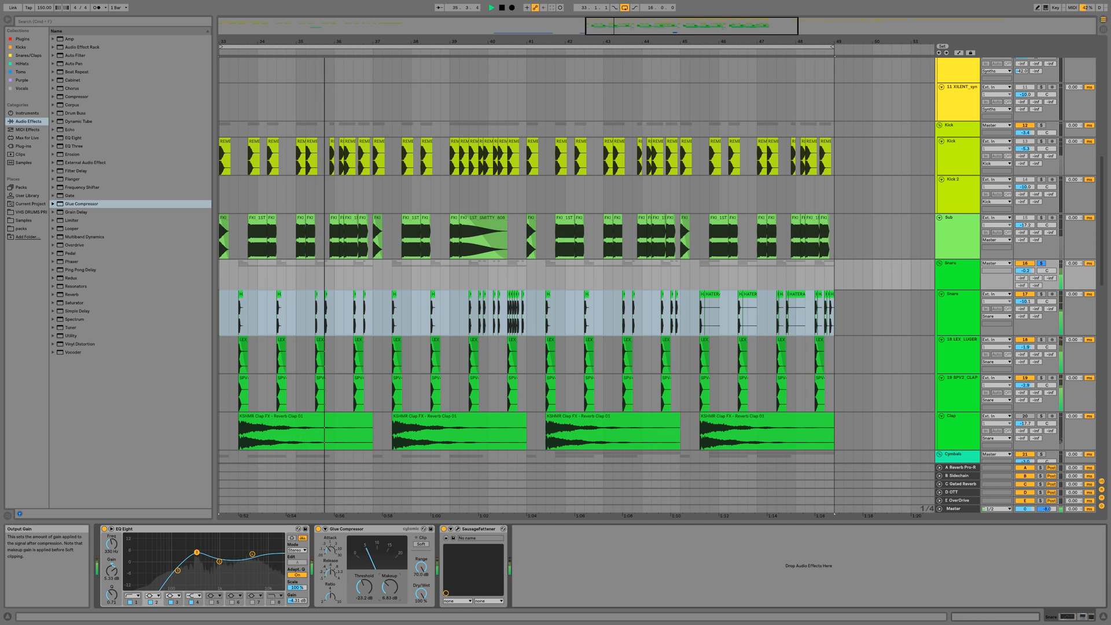
left_click(330, 572)
left_click_drag(330, 572, 331, 582)
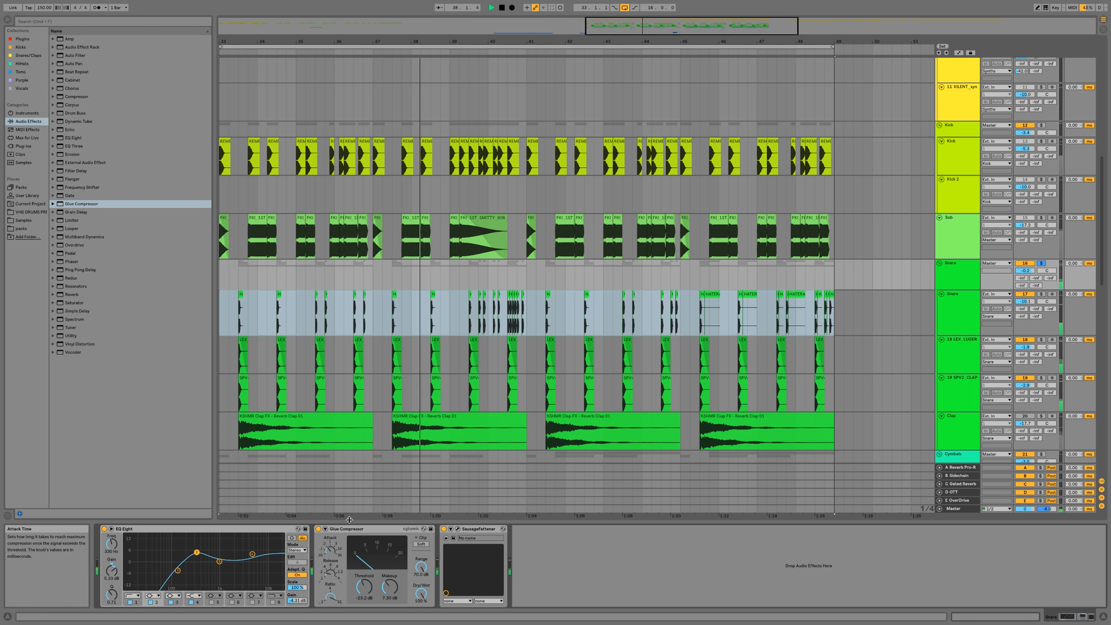
Lower the volumes of the SPV2_CLAP track and the Snare track within the soloed Snare group.
left_click_drag(1020, 387, 1021, 395)
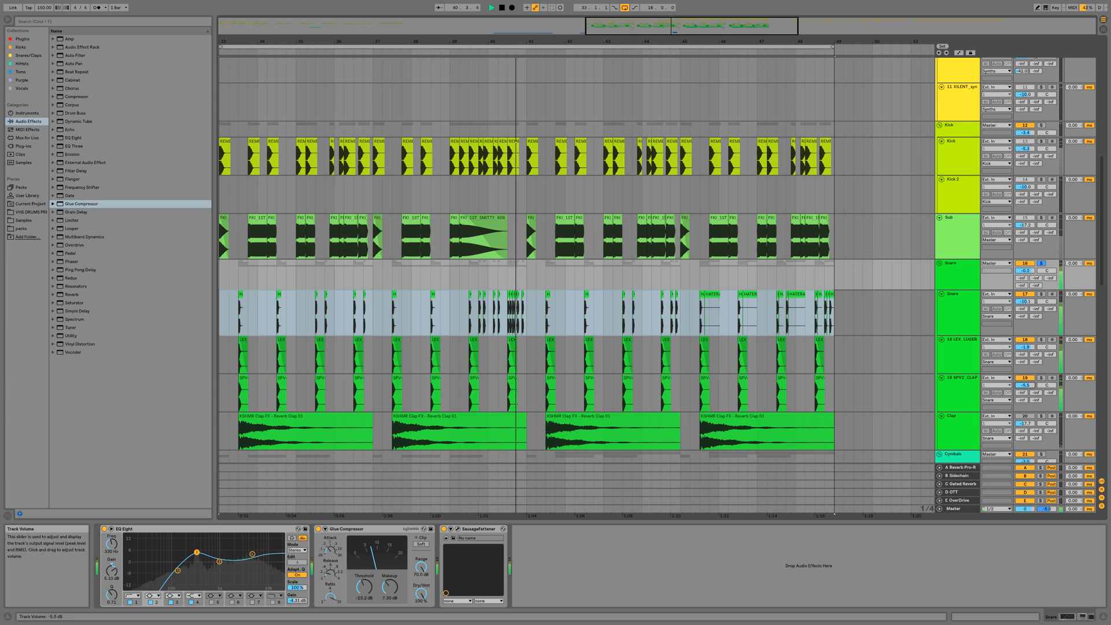
left_click_drag(1030, 303, 1031, 306)
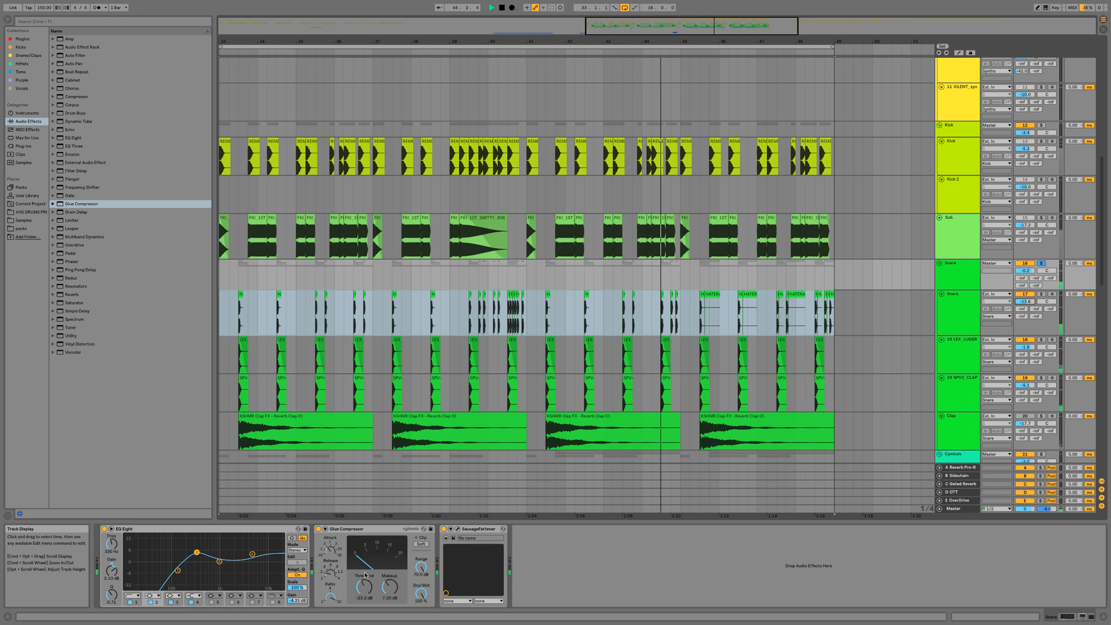
Set the Glue Compressor's threshold to -20.0 dB, and unsolo the Snare group to play it in the full mix.
left_click_drag(366, 590, 366, 582)
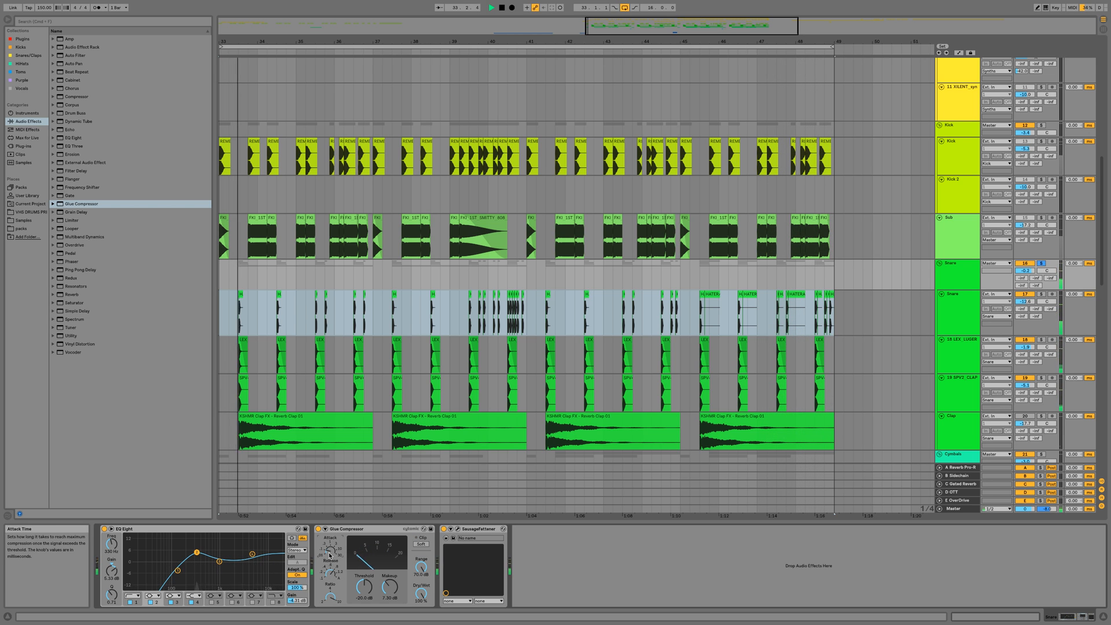
key("space")
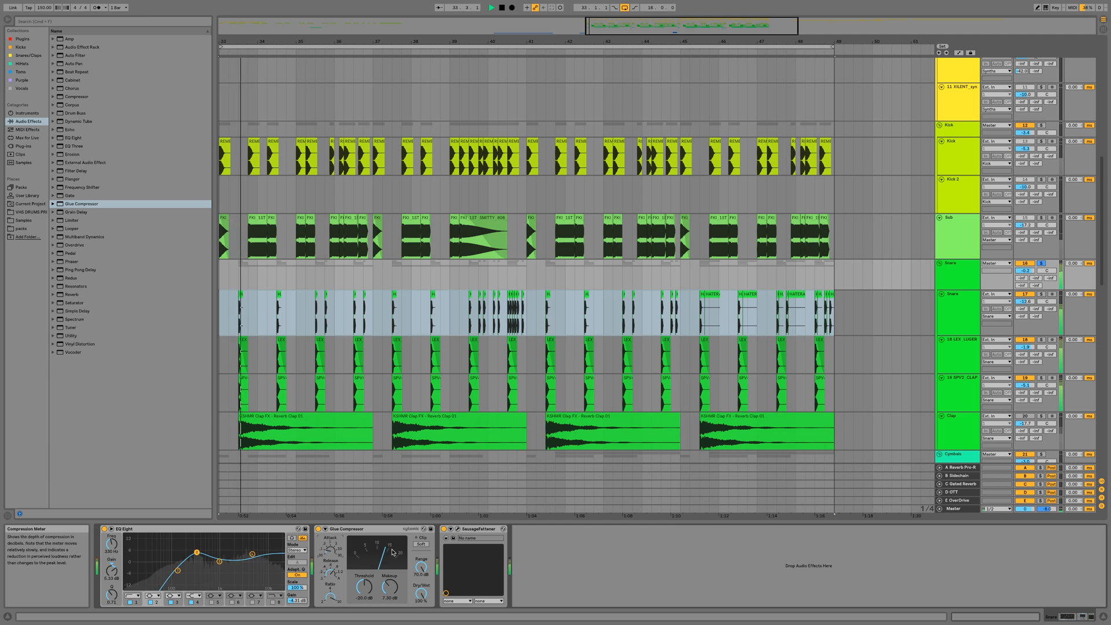
key("space")
key("space")
key("space")
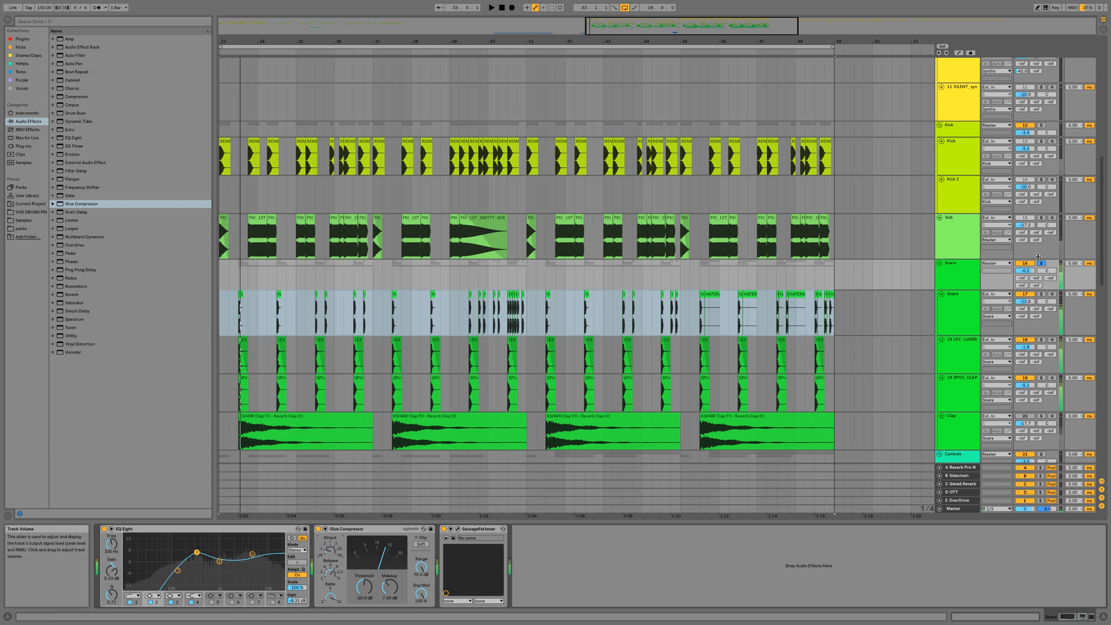
left_click(1041, 264)
key("space")
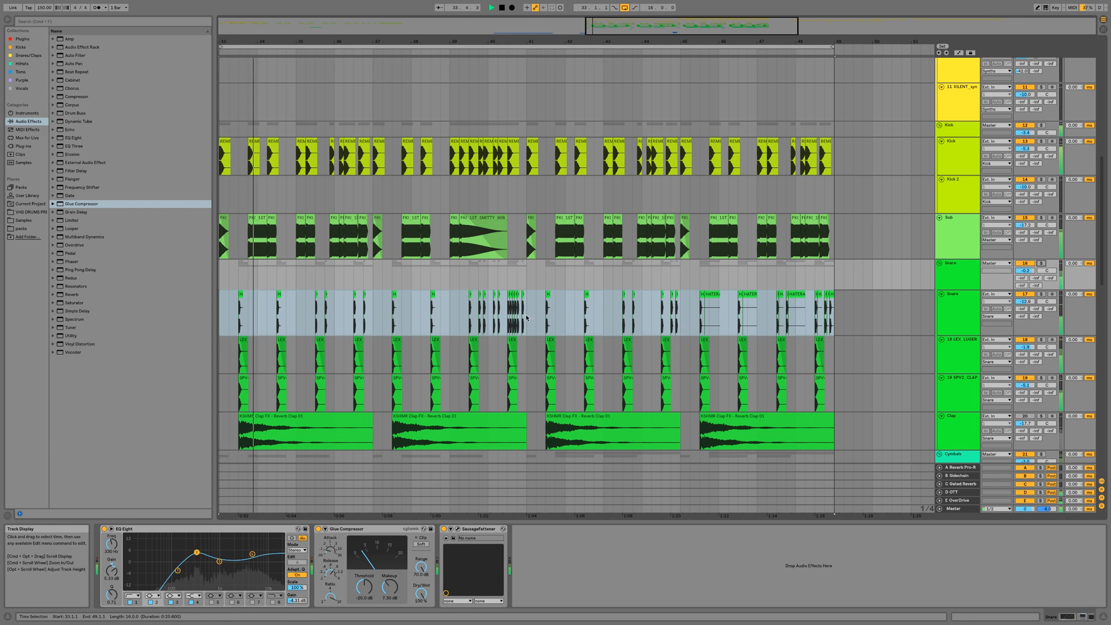
Set the Glue Compressor's makeup to about 13.9 dB with soft clipping on, and compare the mix with the compressor bypassed and re-enabled.
left_click_drag(389, 587, 389, 571)
left_click(420, 544)
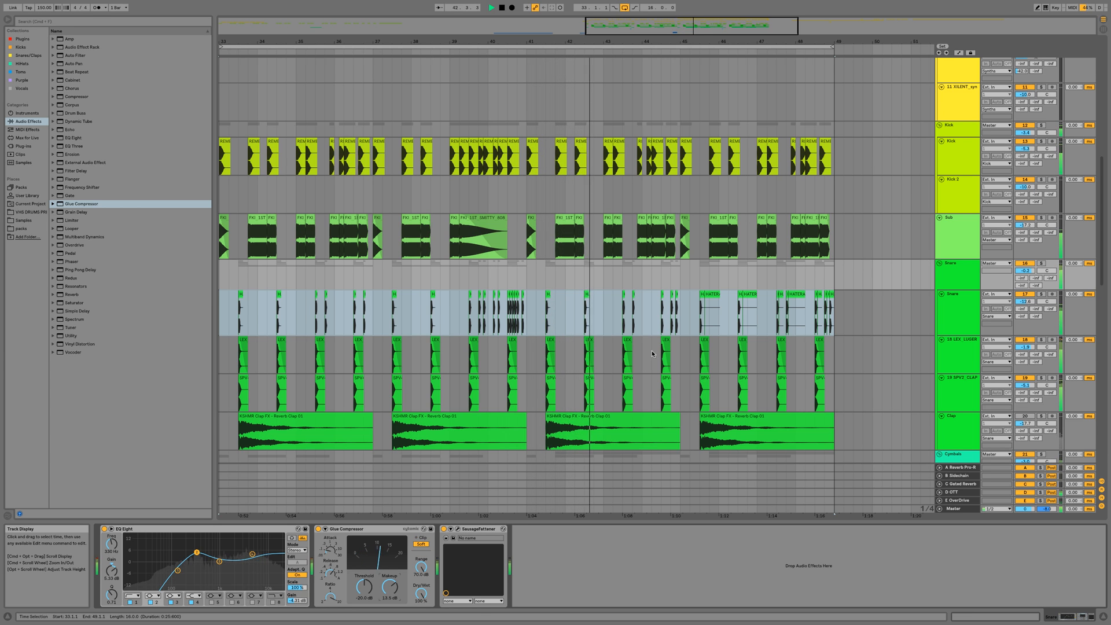
left_click(317, 528)
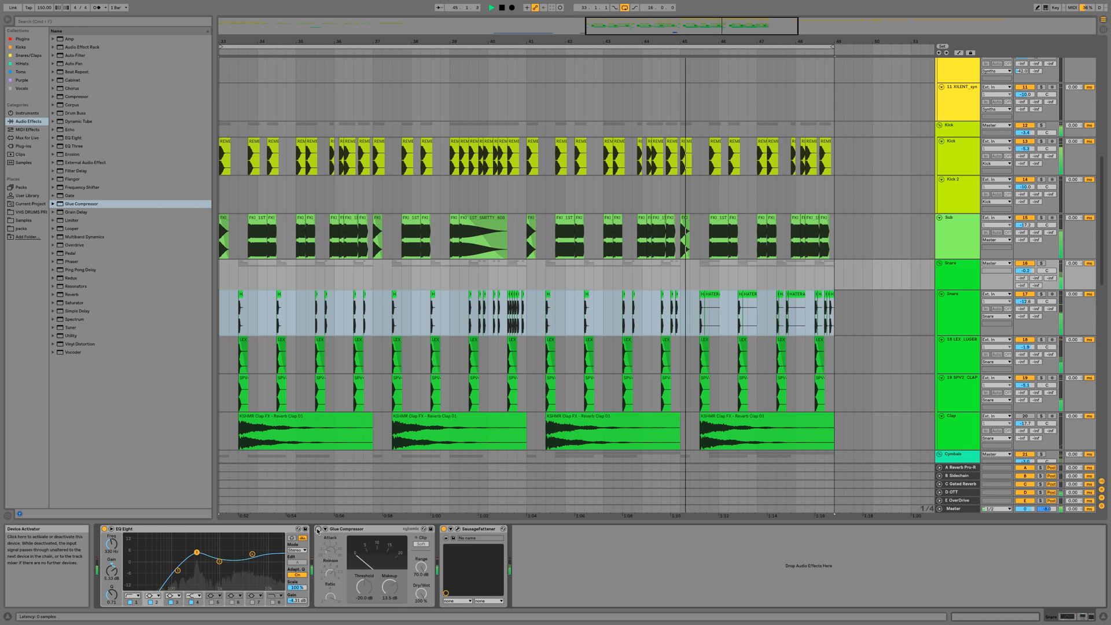
left_click(317, 528)
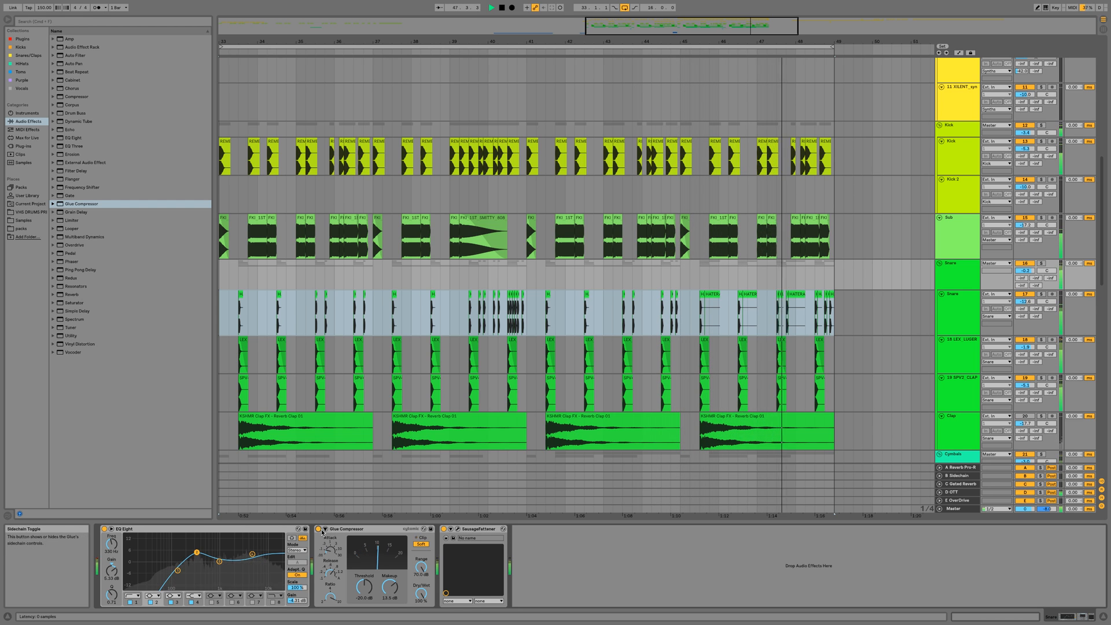
left_click(319, 529)
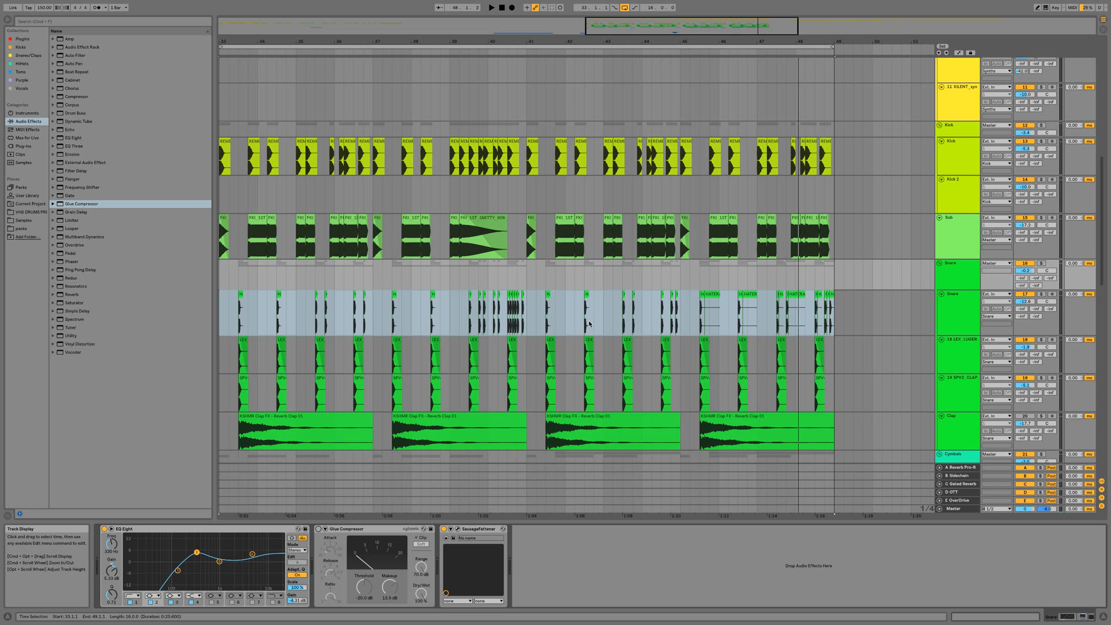
Solo the Snare group and delete the Glue Compressor from its device chain.
left_click(1041, 263)
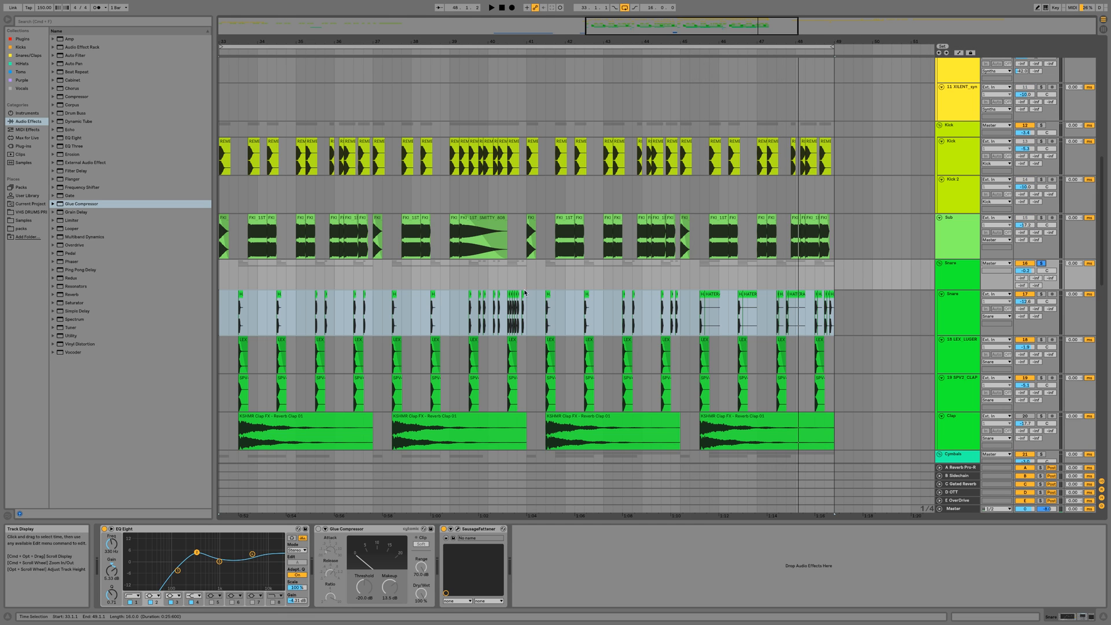
scroll(417, 316, "left", 3)
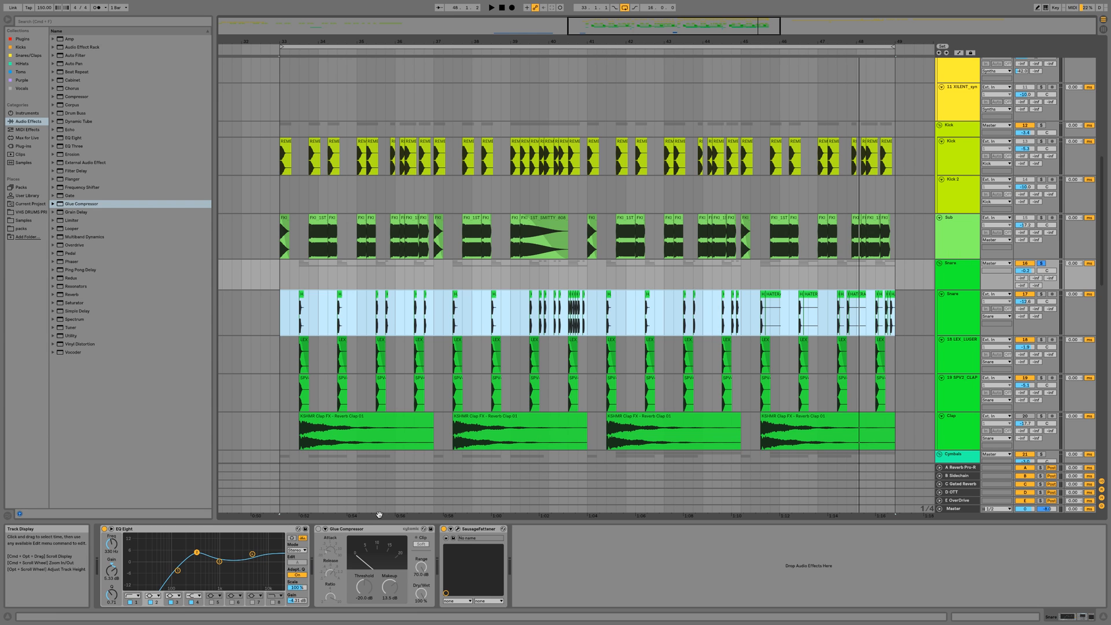
left_click(375, 529)
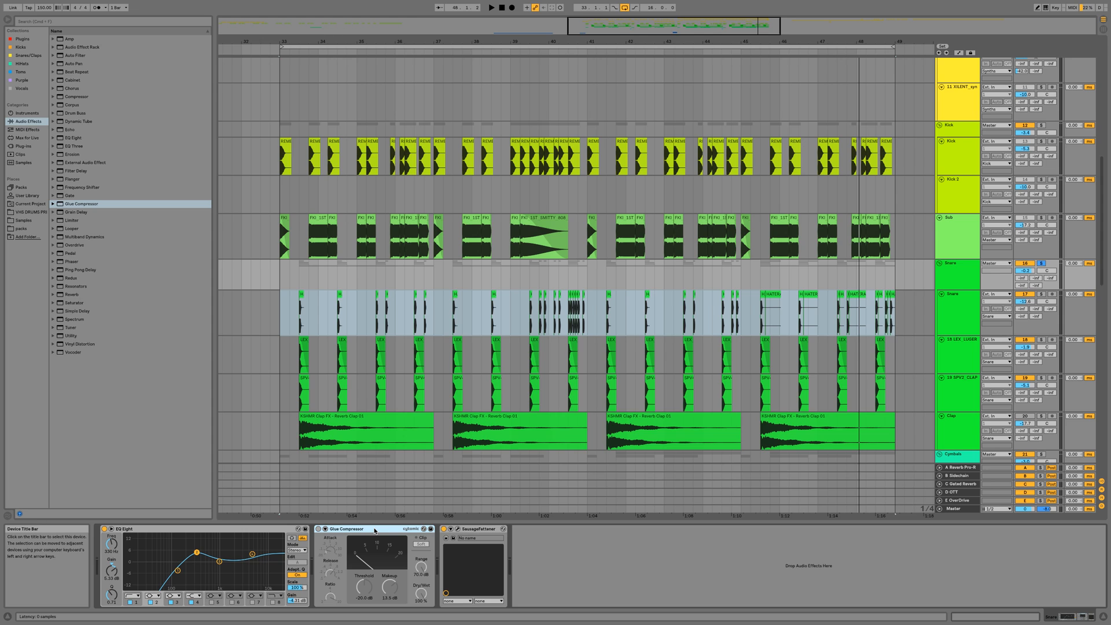
key("Delete")
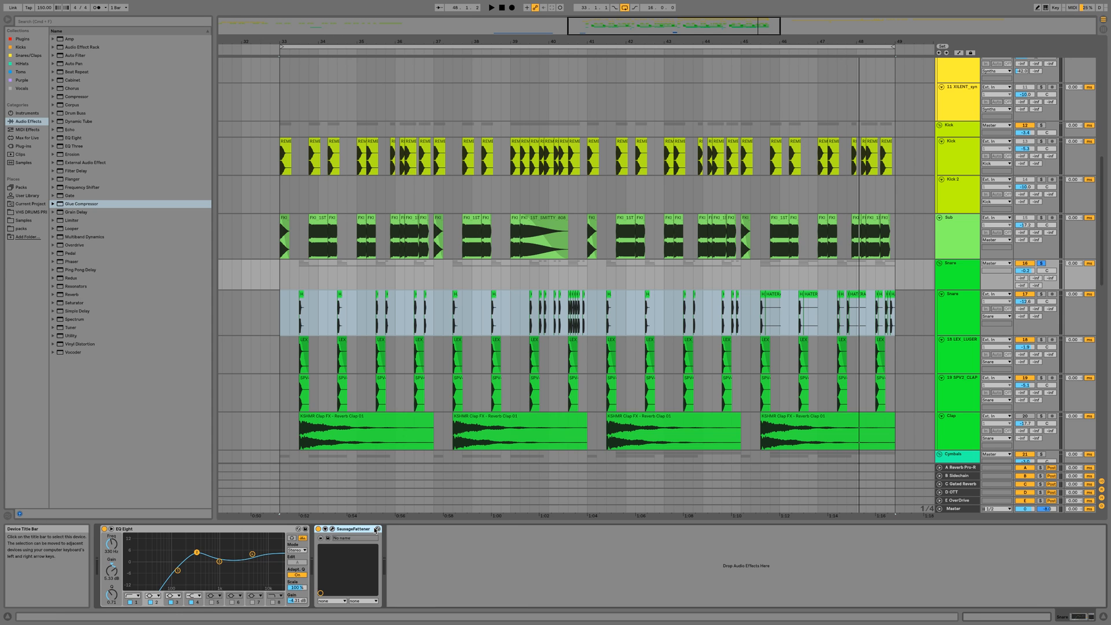